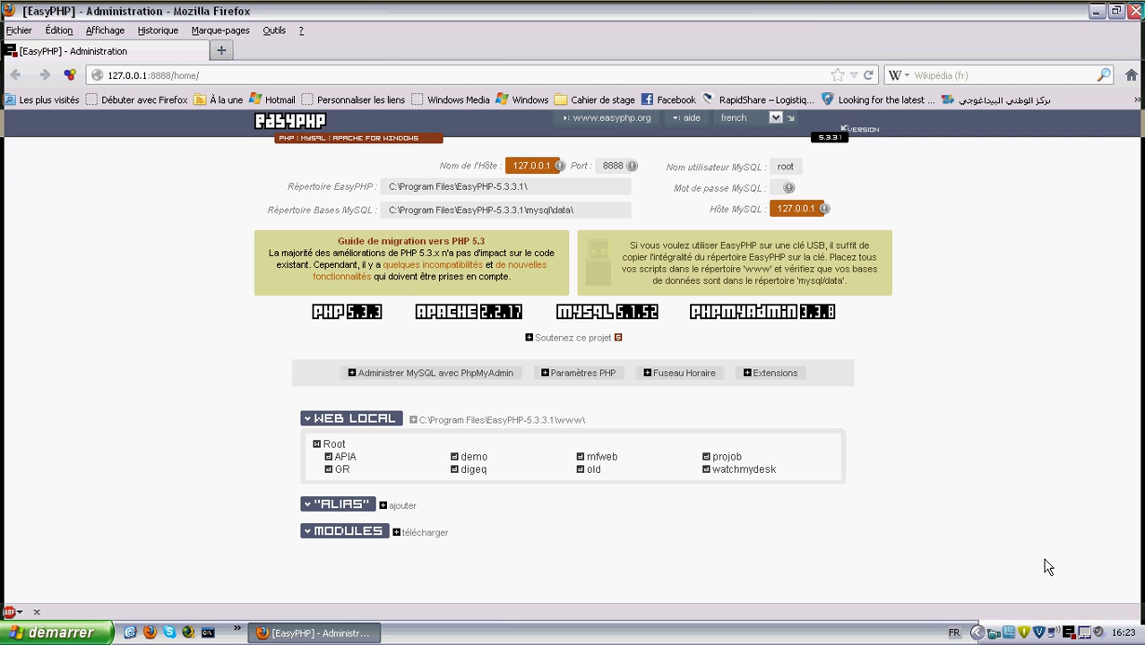
# - Open the MySQL administration page and create a new database named projob1
pyautogui.click(423, 376)
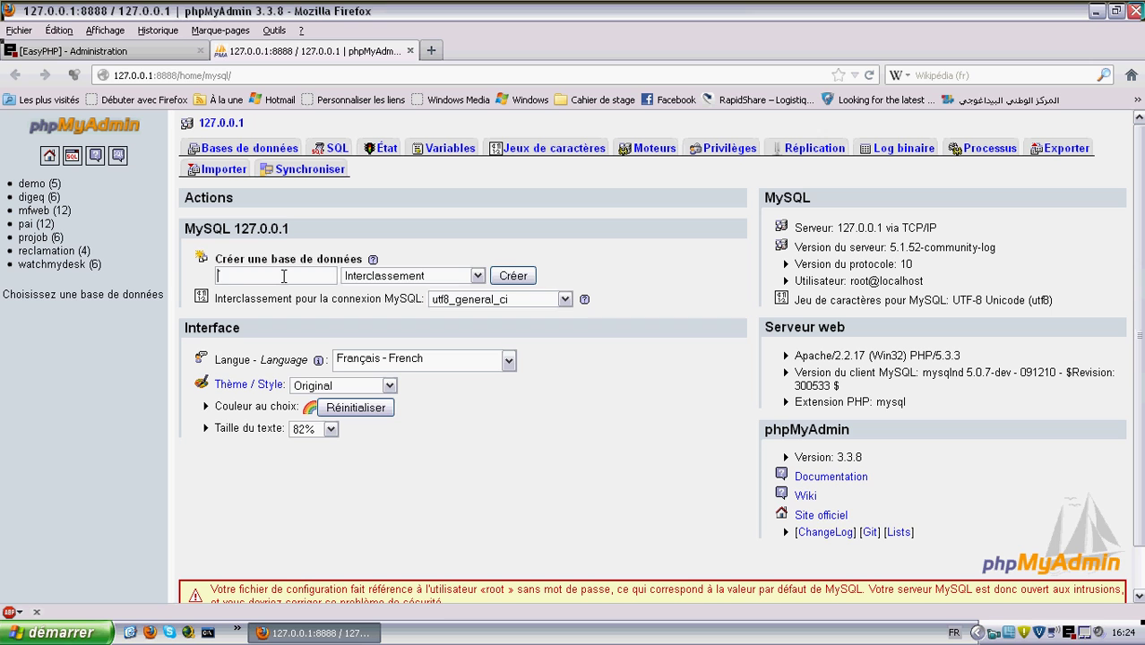
pyautogui.write('pr')
pyautogui.press('Down')
pyautogui.press('Down')
pyautogui.press('Return')
pyautogui.click(513, 277)
pyautogui.click(513, 277)
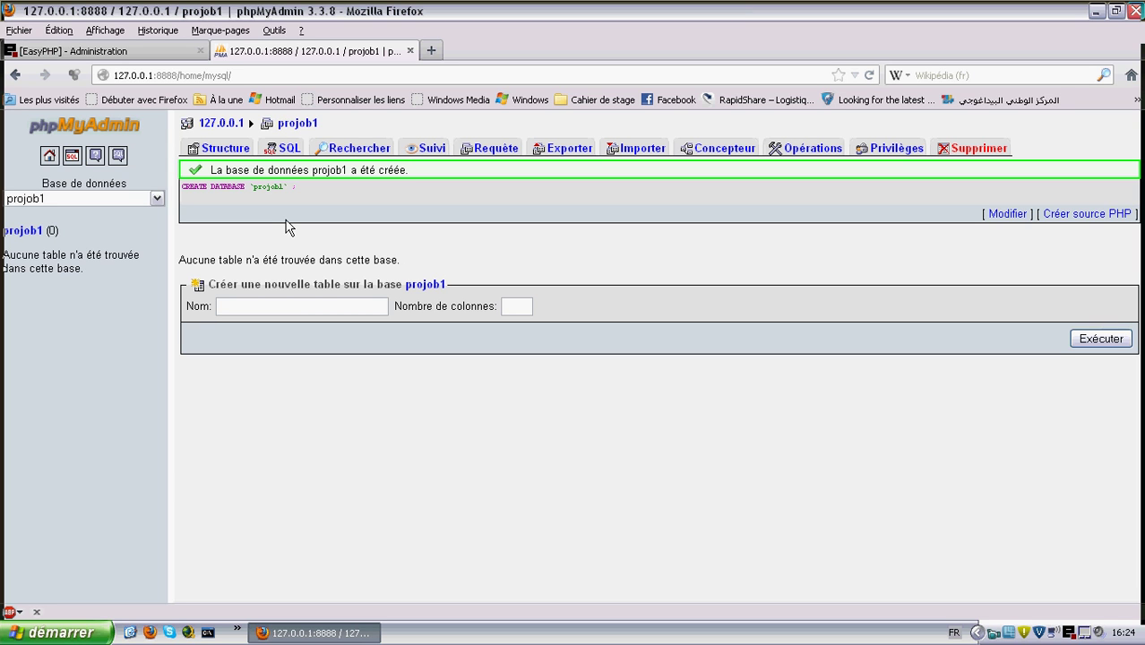
pyautogui.click(277, 309)
pyautogui.write('emp')
pyautogui.press('Down')
pyautogui.press('Return')
pyautogui.click(507, 309)
pyautogui.write('6')
pyautogui.click(570, 328)
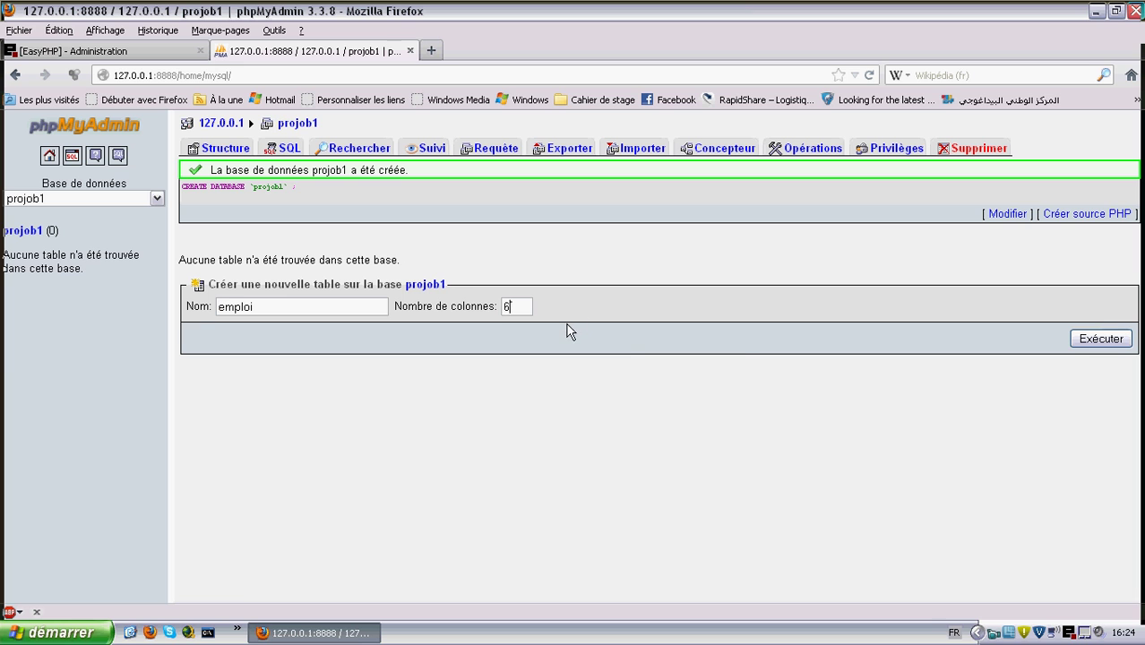
pyautogui.click(1095, 344)
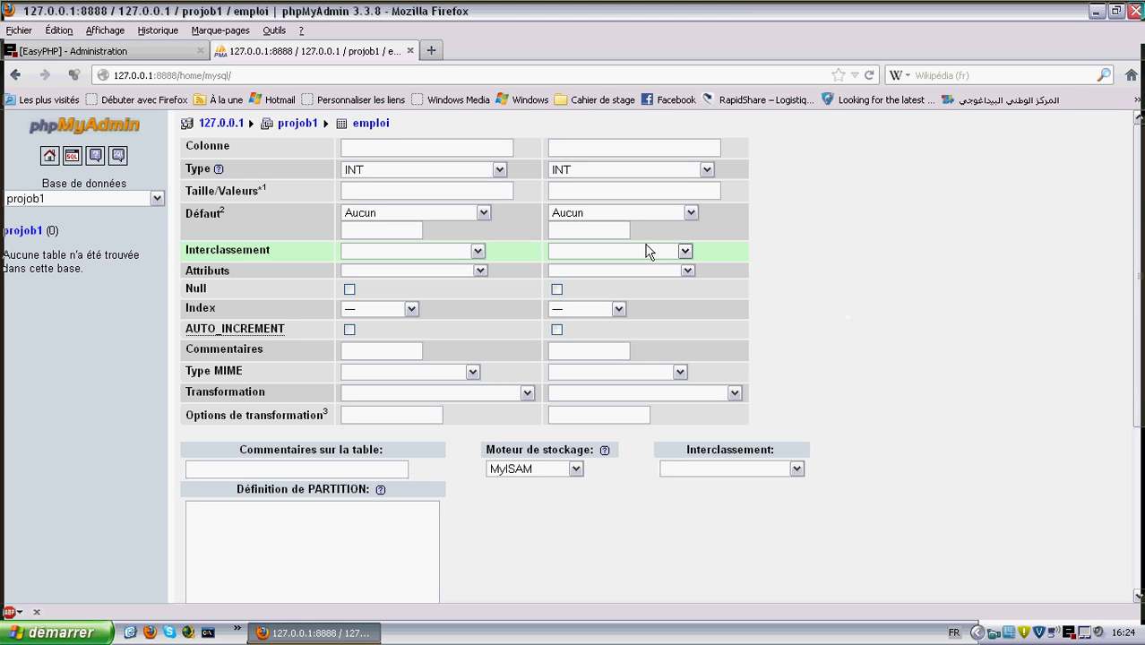
pyautogui.click(16, 77)
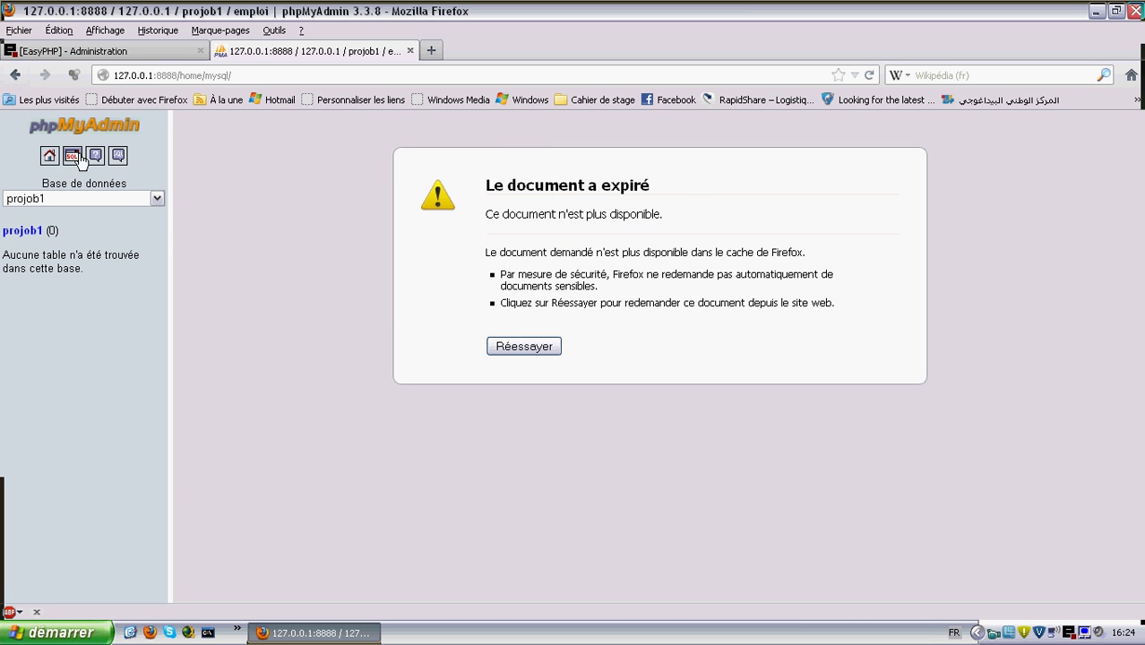
pyautogui.click(50, 157)
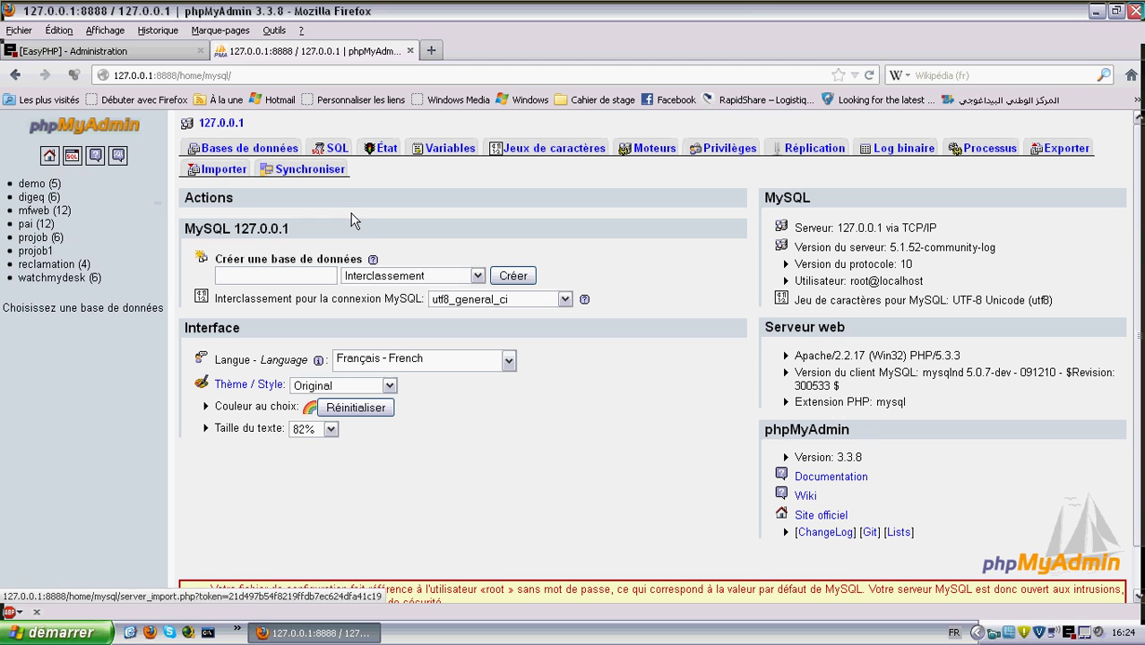
# - Open the projob1 database and start a new table named emploi with 6 columns
pyautogui.click(76, 251)
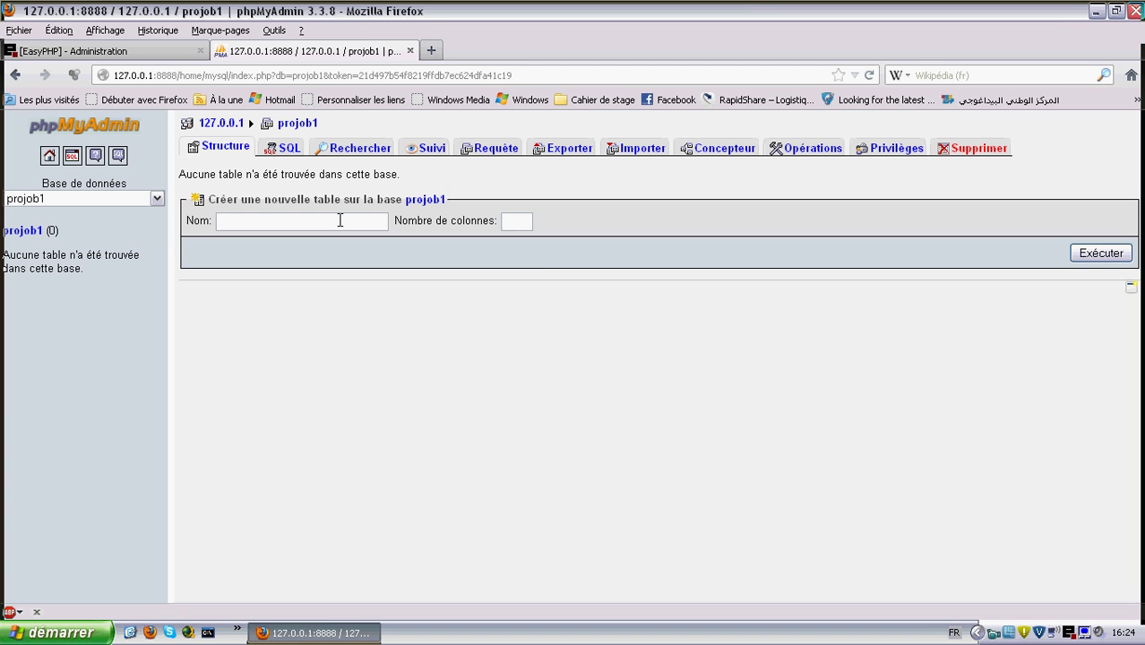
pyautogui.doubleClick(327, 224)
pyautogui.click(326, 240)
pyautogui.click(509, 222)
pyautogui.write('6')
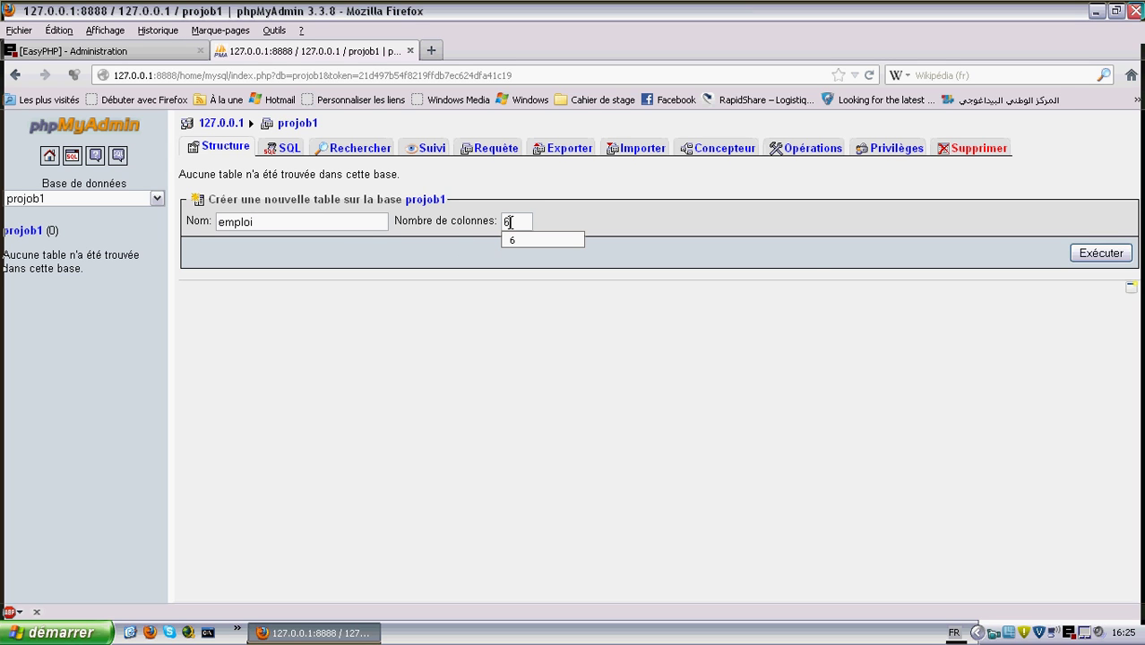
pyautogui.click(1122, 254)
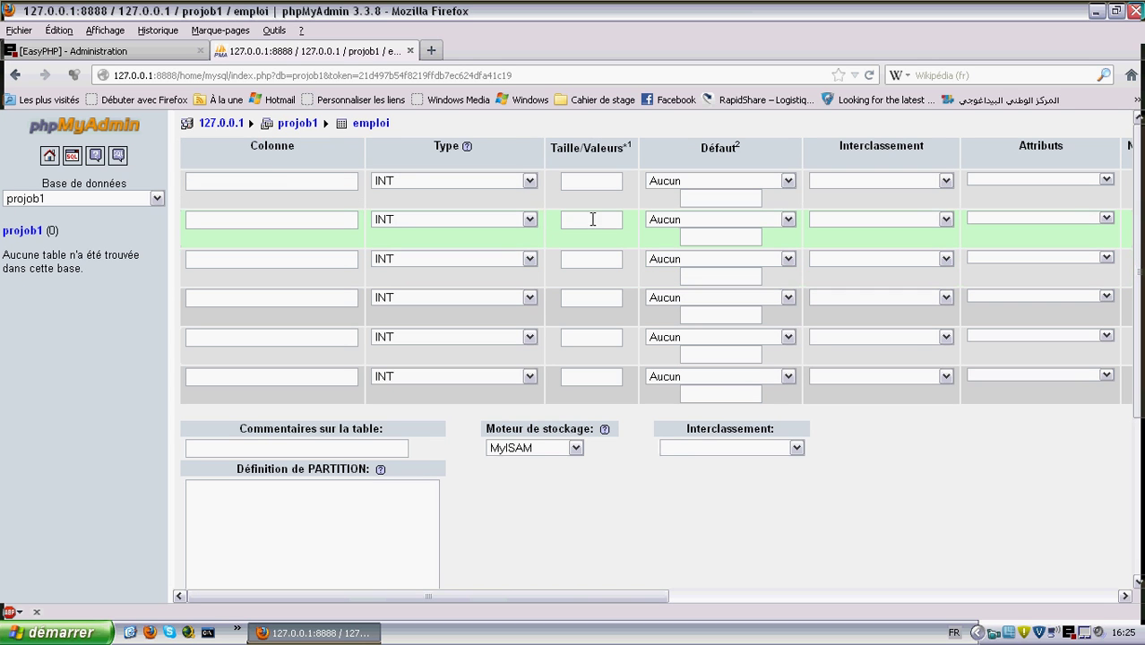
# - Define the first column as code with type INT, a PRIMARY index and auto-increment enabled
pyautogui.click(301, 180)
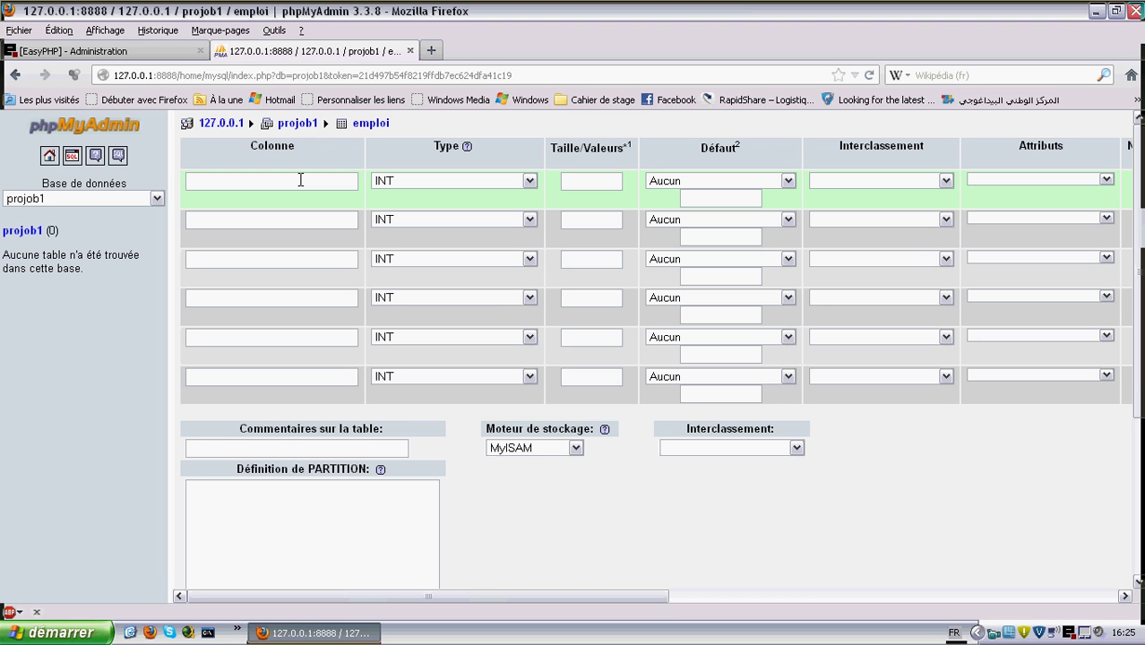
pyautogui.write('code')
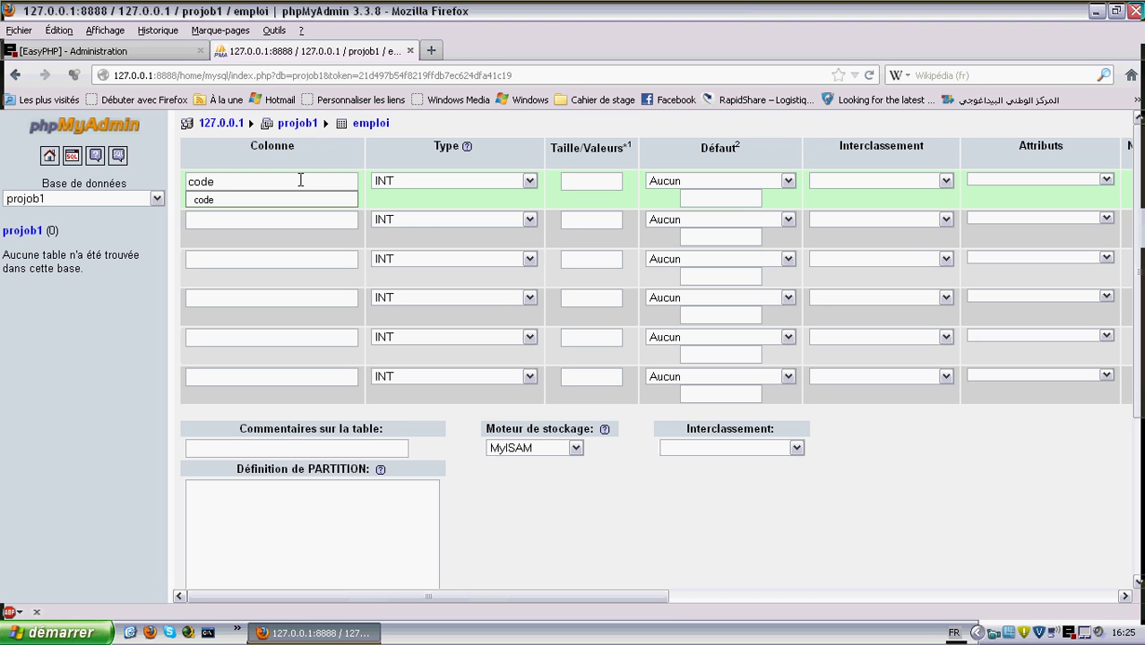
pyautogui.click(529, 181)
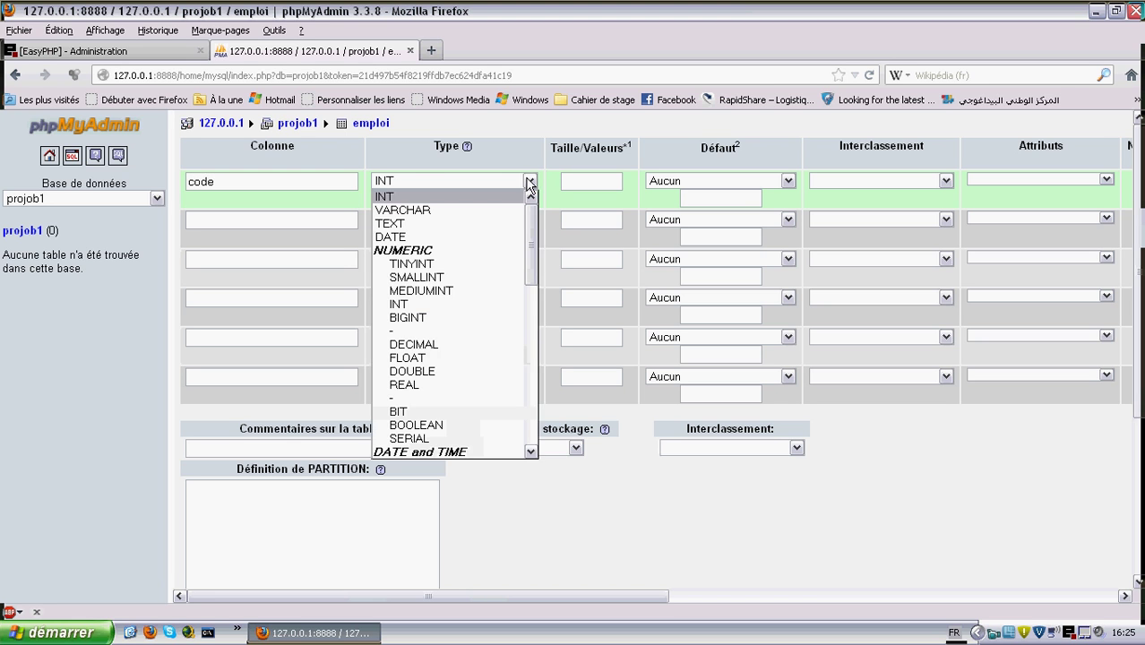
pyautogui.click(518, 196)
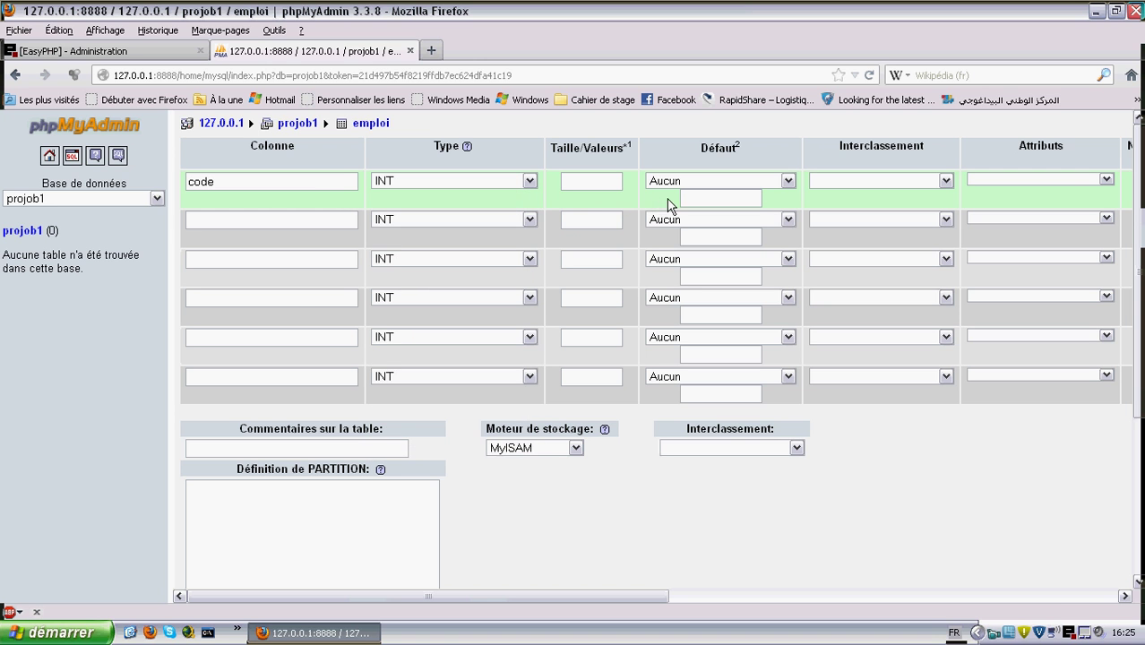
pyautogui.moveTo(656, 597); pyautogui.dragTo(967, 598)
pyautogui.click(745, 181)
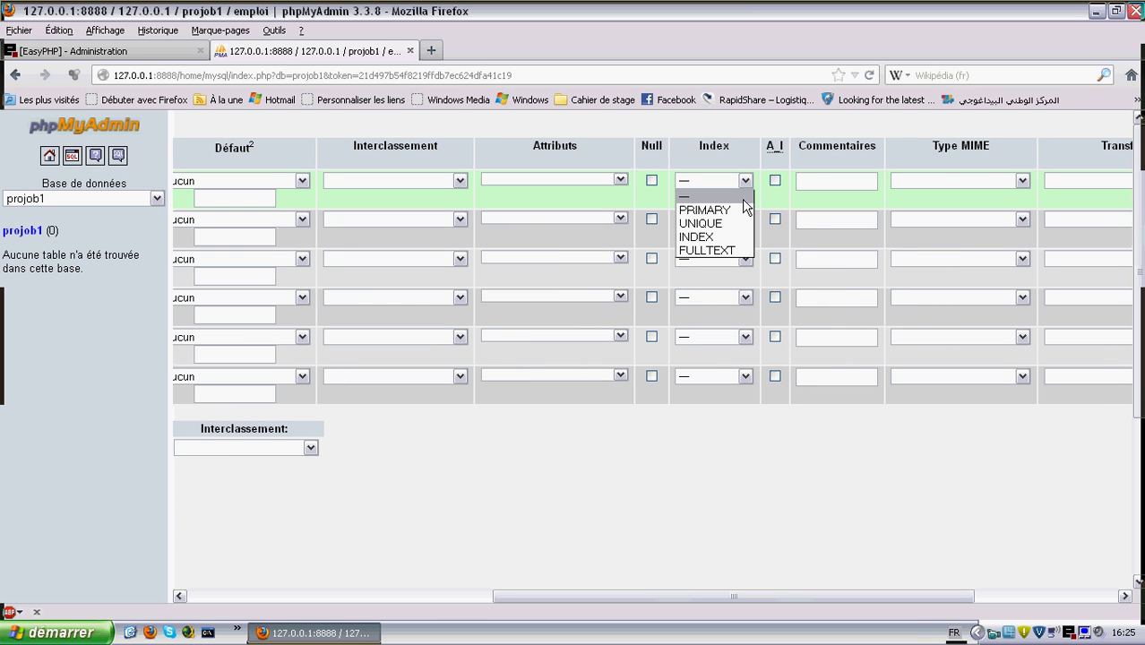
pyautogui.click(744, 213)
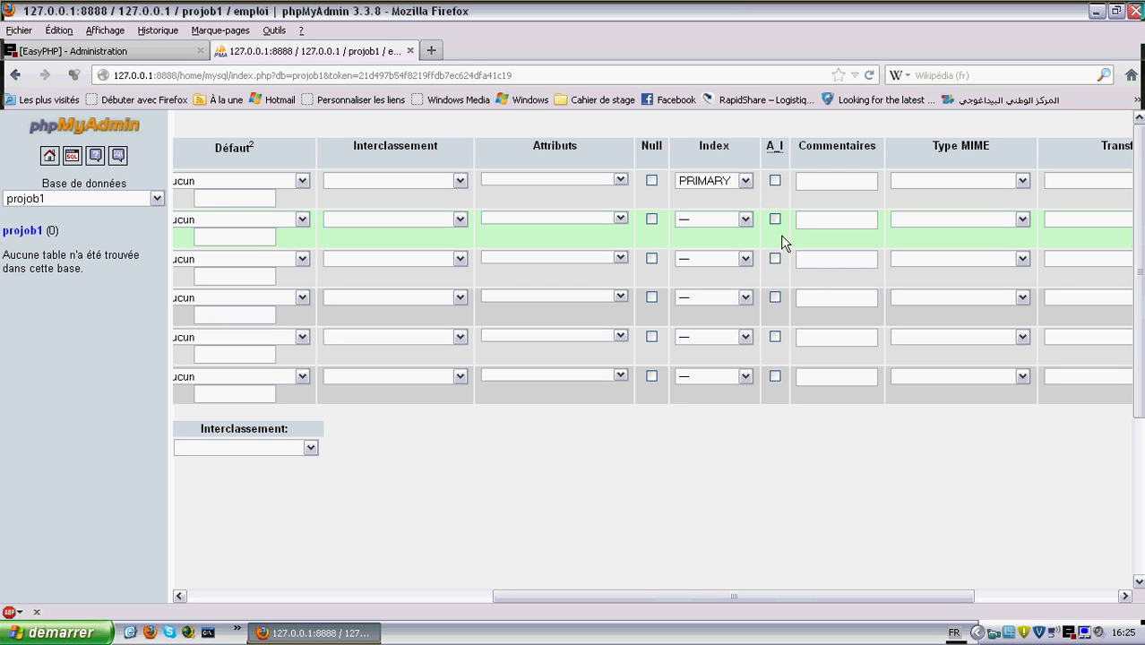
pyautogui.moveTo(786, 593); pyautogui.dragTo(701, 575)
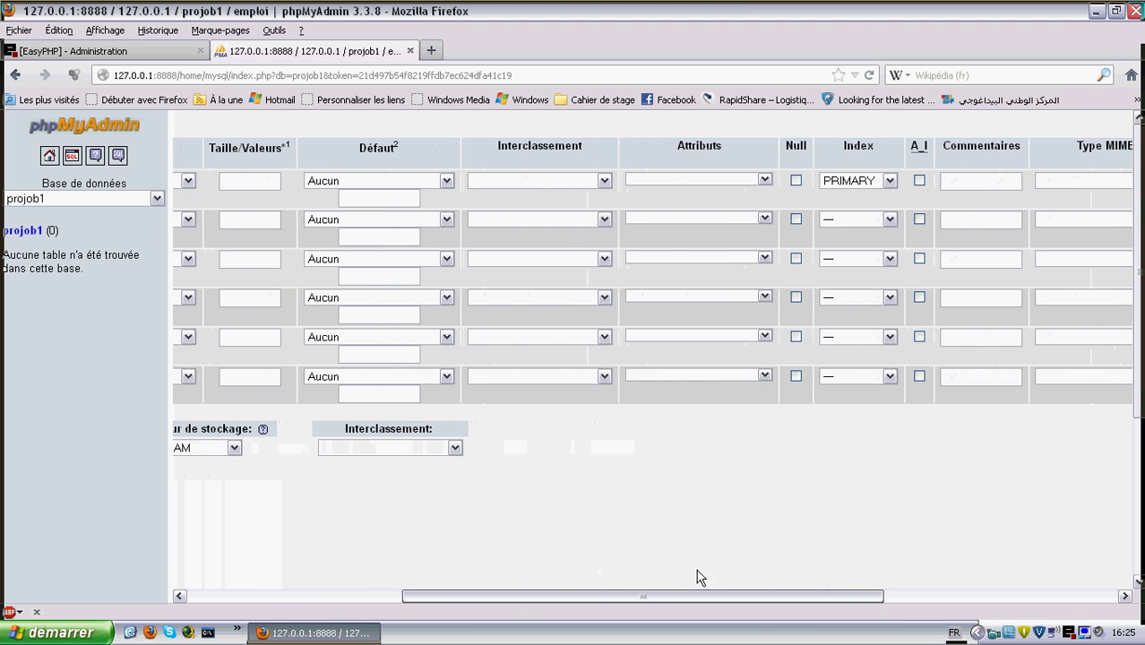
pyautogui.click(916, 180)
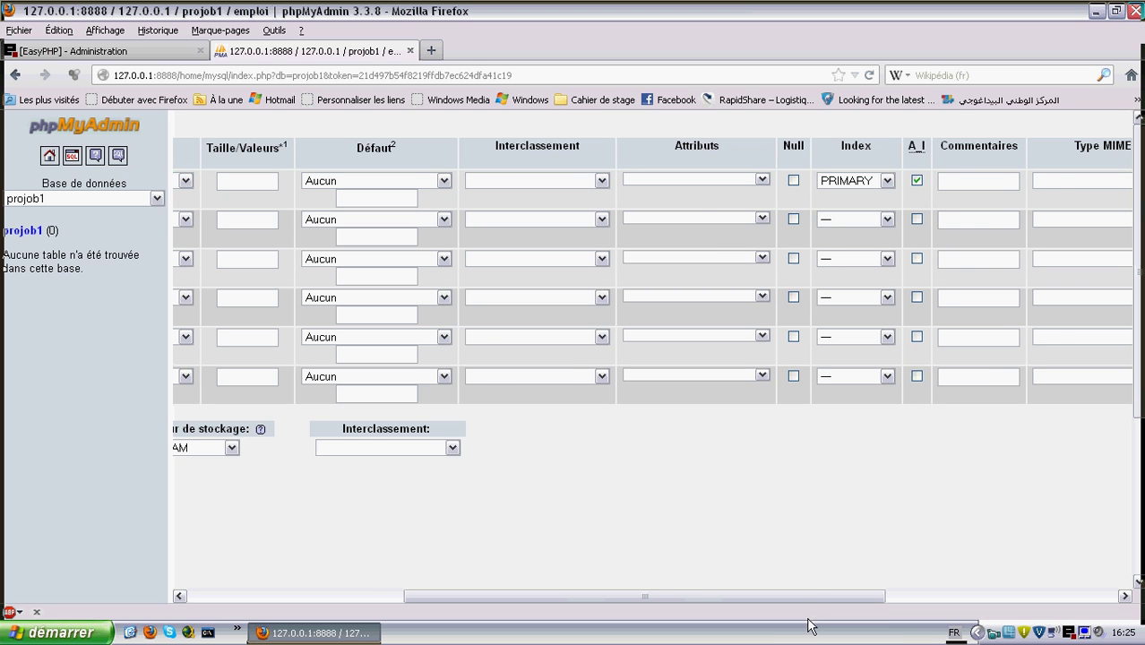
# - Define the second column as societe with type VARCHAR and length 100
pyautogui.moveTo(808, 592); pyautogui.dragTo(593, 594)
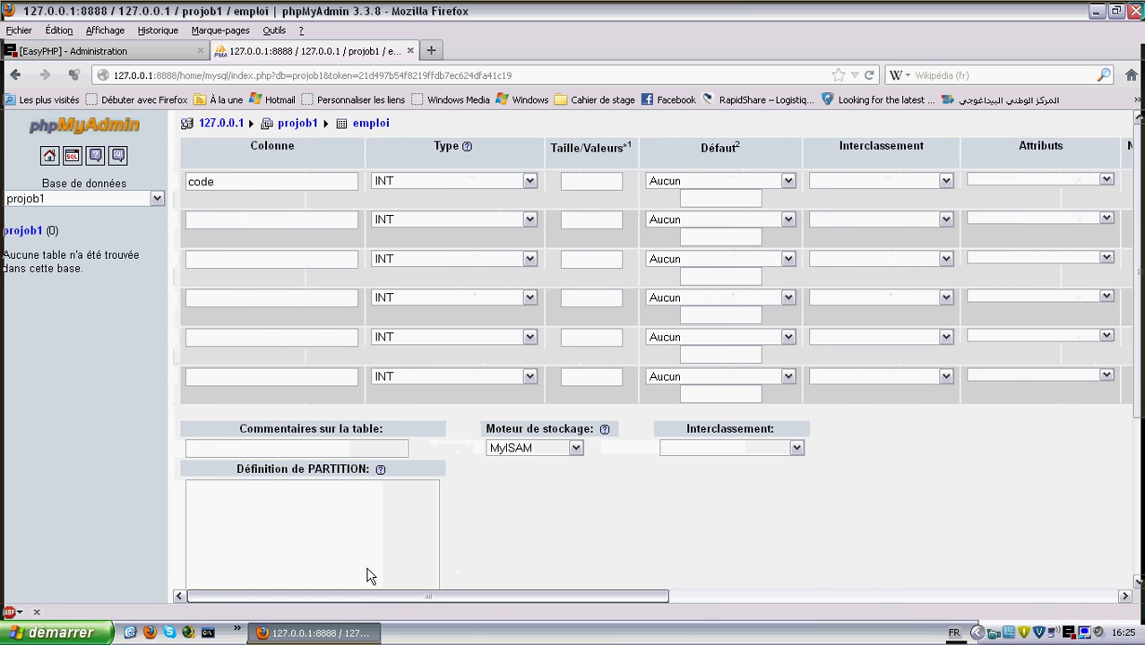
pyautogui.click(268, 221)
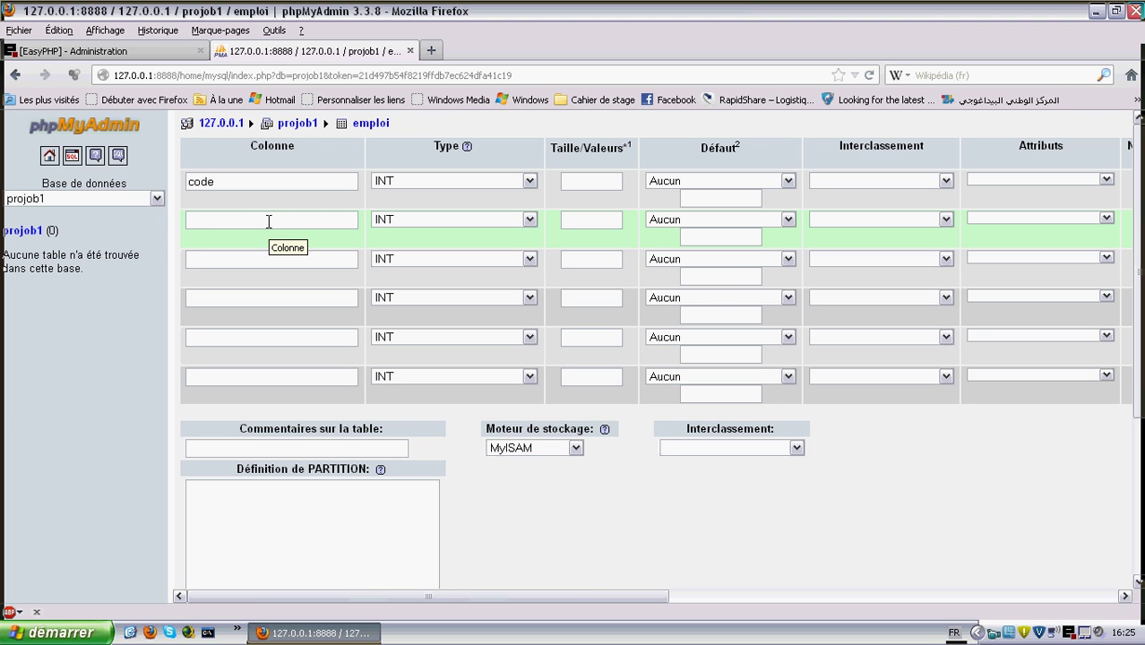
pyautogui.write('societe')
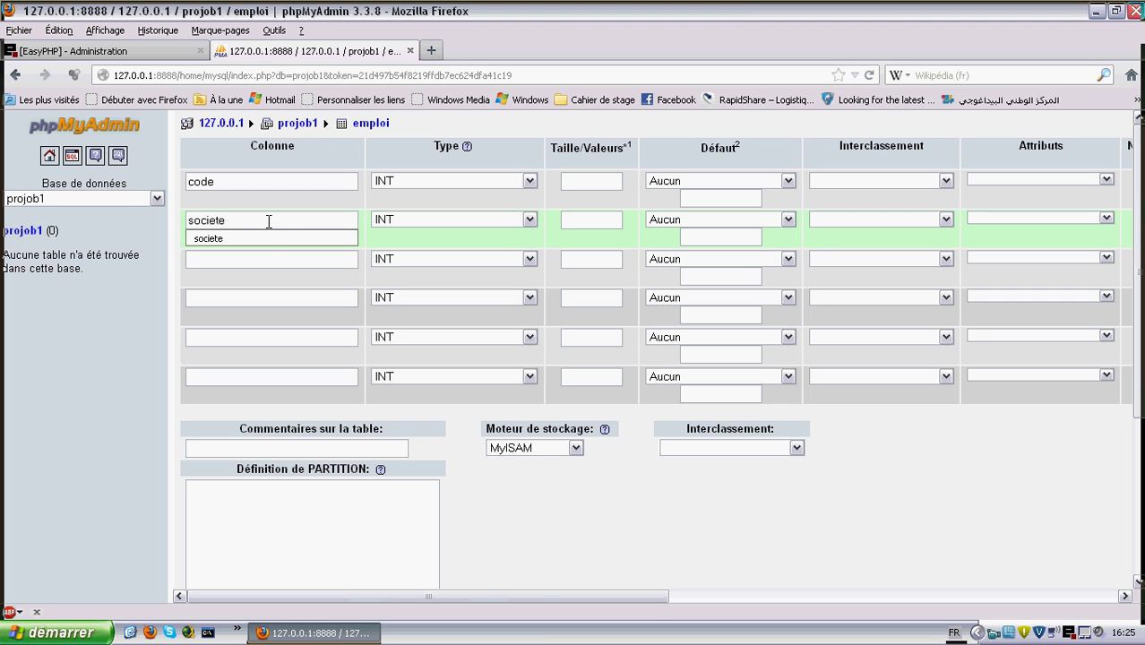
pyautogui.click(530, 221)
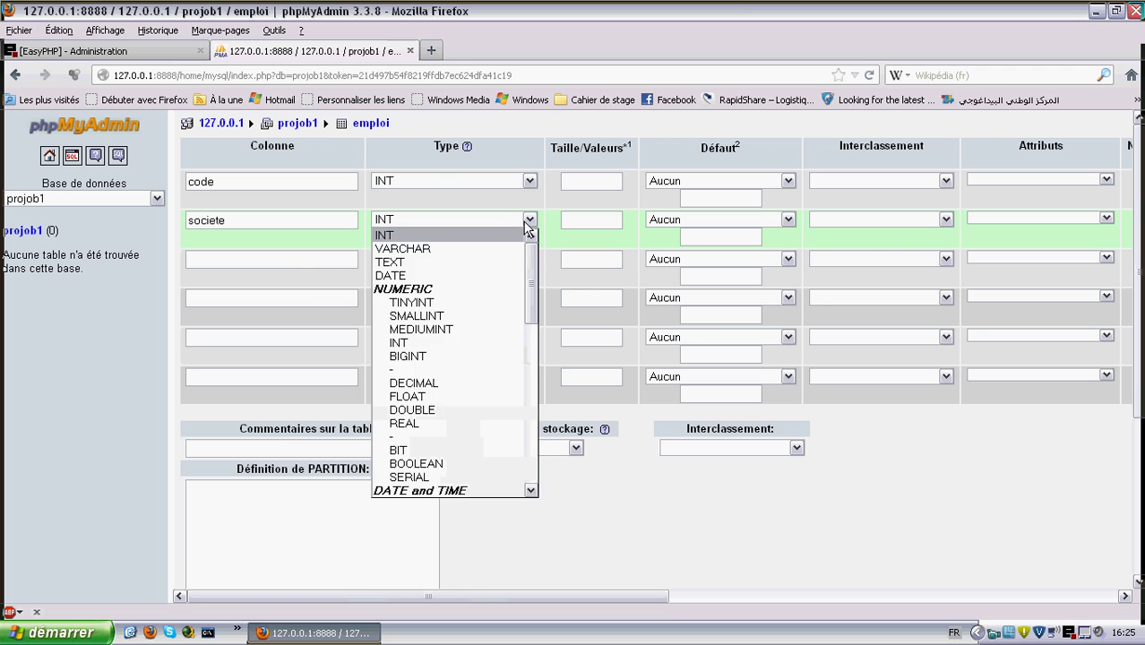
pyautogui.click(524, 248)
pyautogui.click(604, 218)
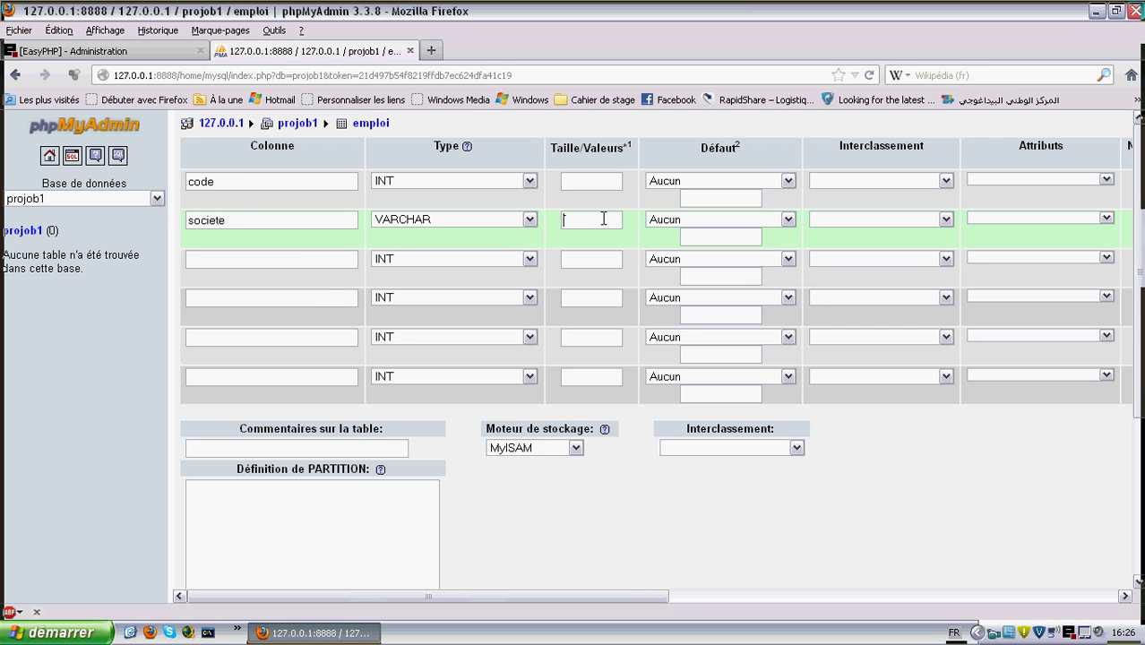
pyautogui.write('100')
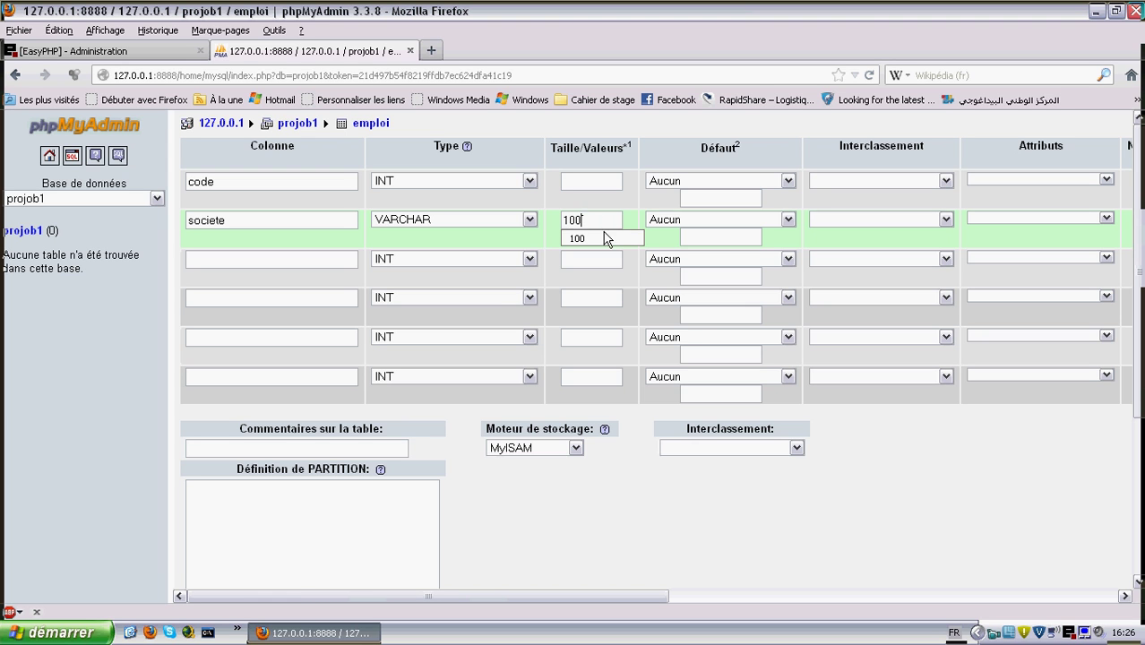
pyautogui.click(603, 239)
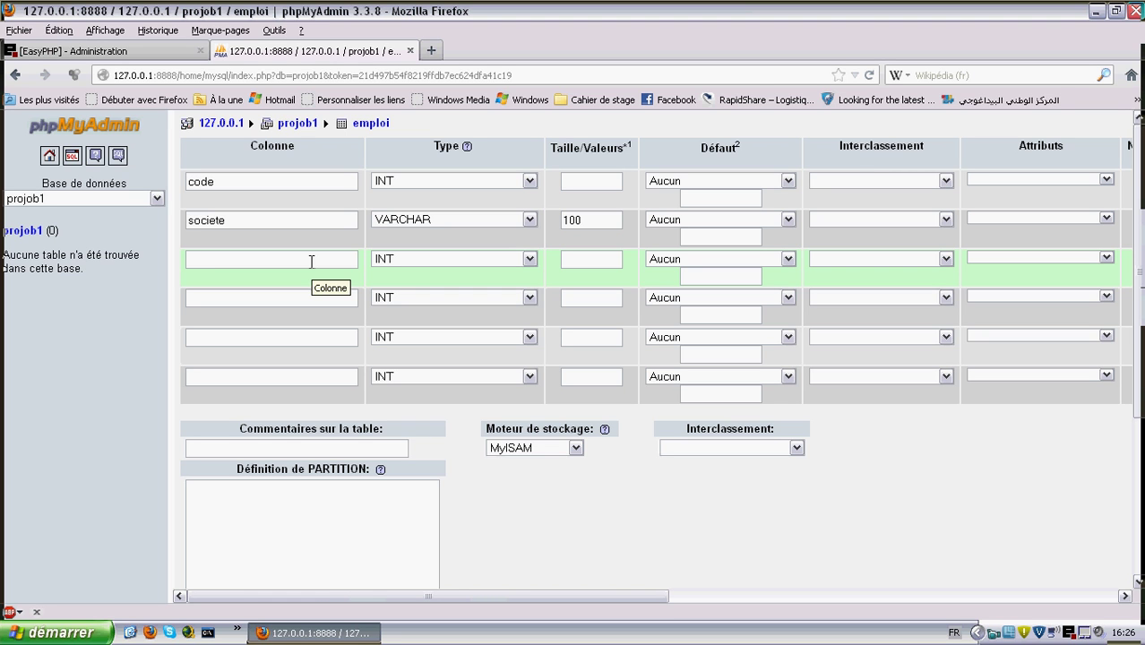
# - Name the third column postes, keeping type INT, and define the fourth as desc with type TEXT
pyautogui.write('postes')
pyautogui.click(307, 298)
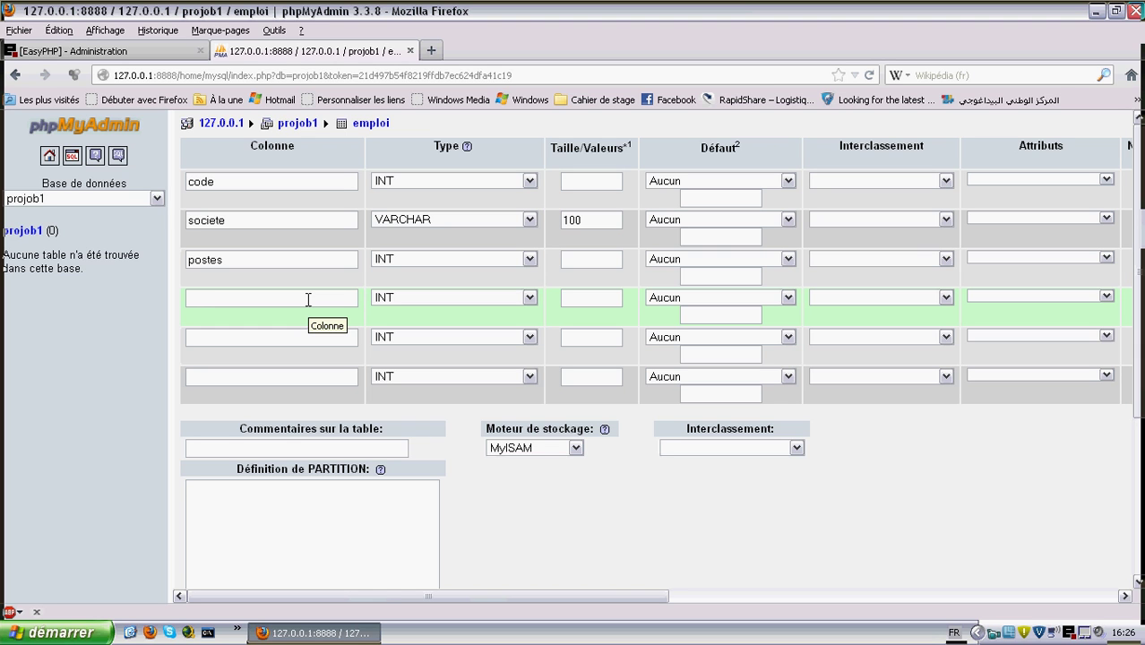
pyautogui.write('desc')
pyautogui.click(528, 301)
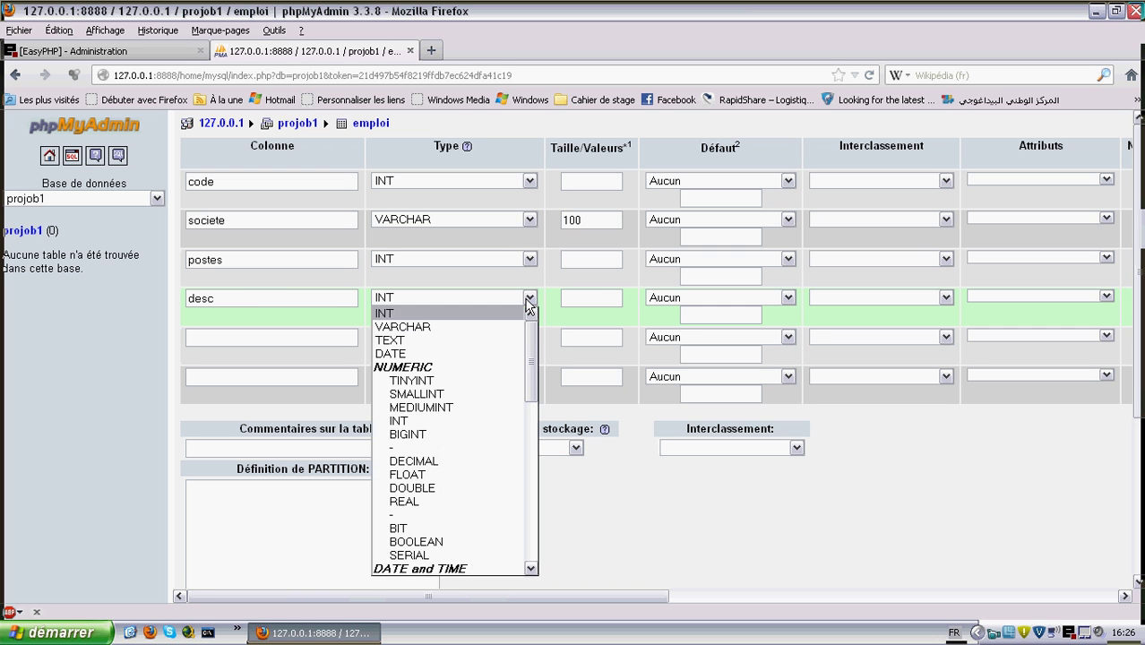
pyautogui.click(502, 339)
# - Name the fifth column tel, keeping type INT, and define the sixth as email with type VARCHAR and length 50
pyautogui.click(296, 336)
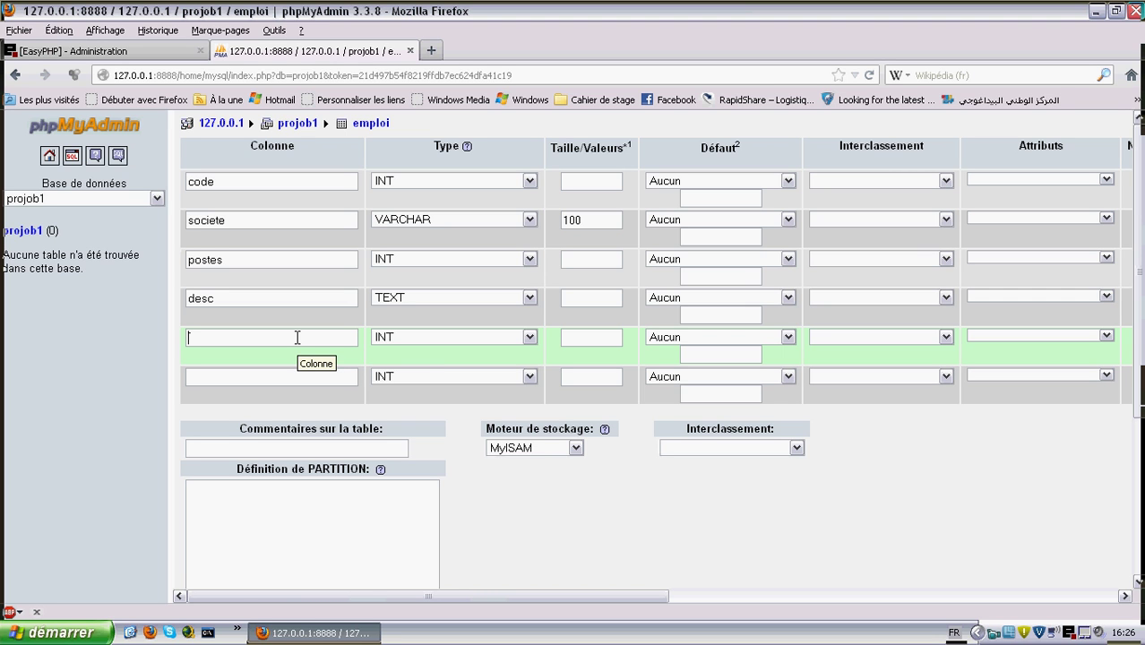
pyautogui.write('tel')
pyautogui.click(266, 376)
pyautogui.write('email')
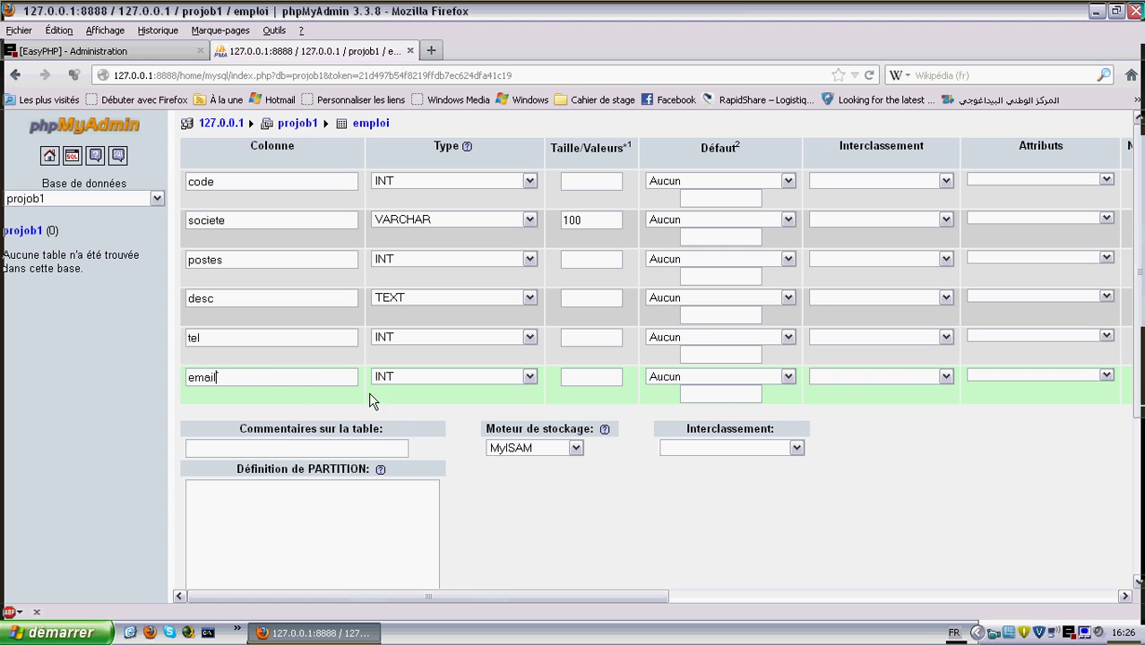
pyautogui.click(529, 377)
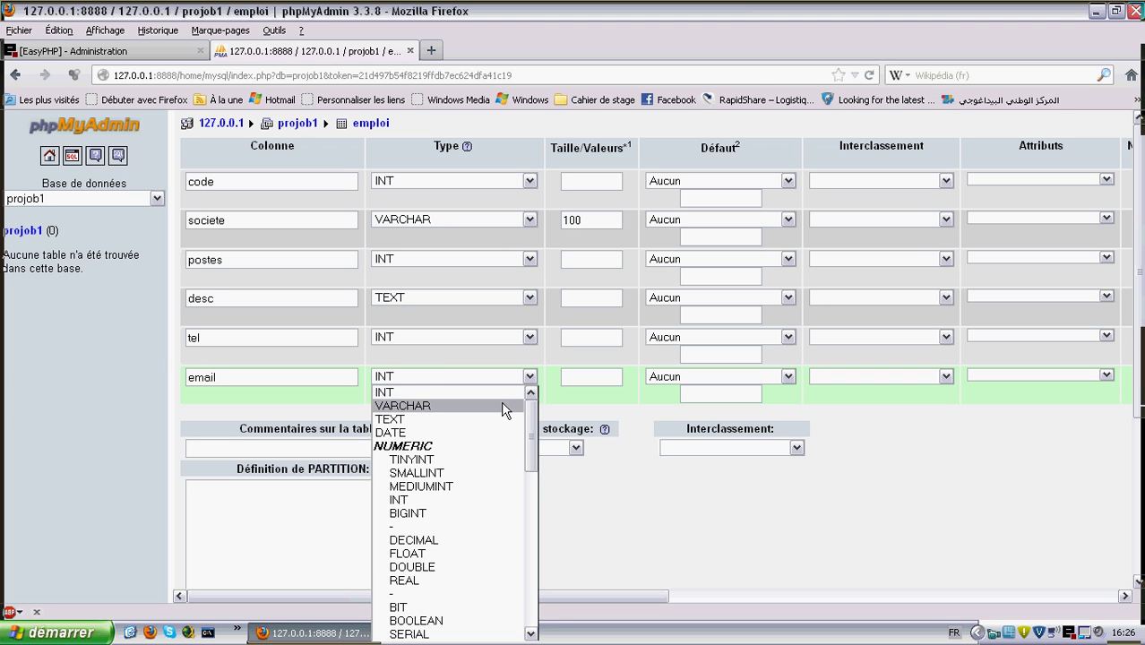
pyautogui.click(503, 408)
pyautogui.click(577, 378)
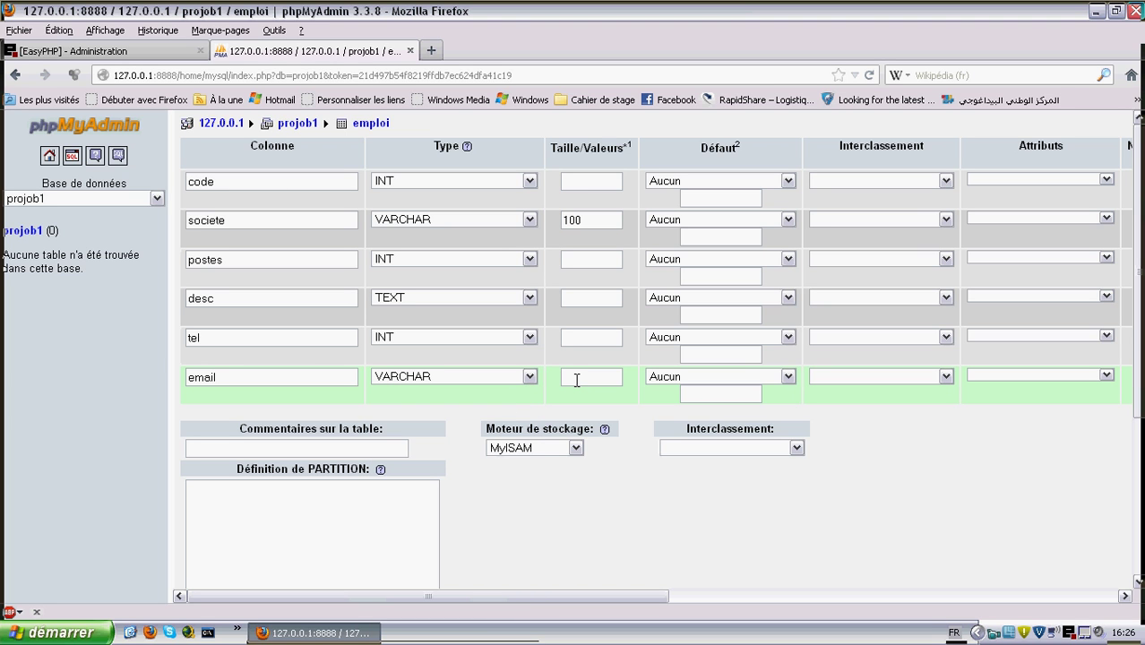
pyautogui.write('50')
# - Save the emploi table definition to create the table in projob1
pyautogui.moveTo(654, 596); pyautogui.dragTo(1084, 598)
pyautogui.moveTo(1137, 410); pyautogui.dragTo(1139, 559)
pyautogui.moveTo(1037, 595); pyautogui.dragTo(712, 594)
pyautogui.click(686, 475)
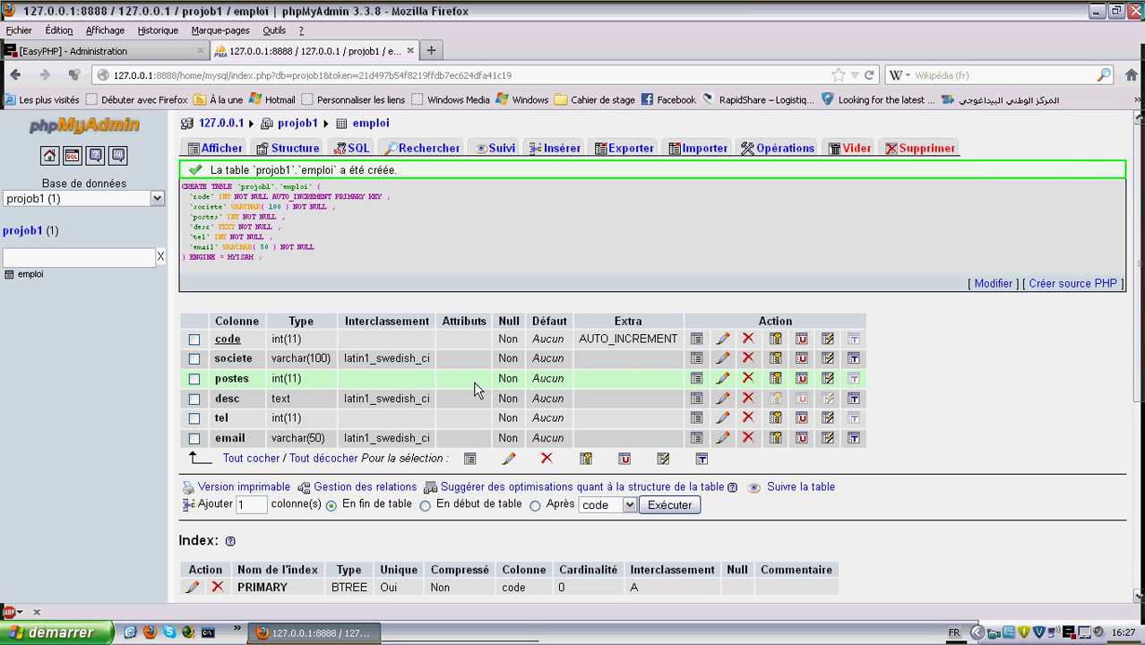
# - Review the structure of the emploi table in projob1 and view the table list of the existing projob database
pyautogui.click(296, 124)
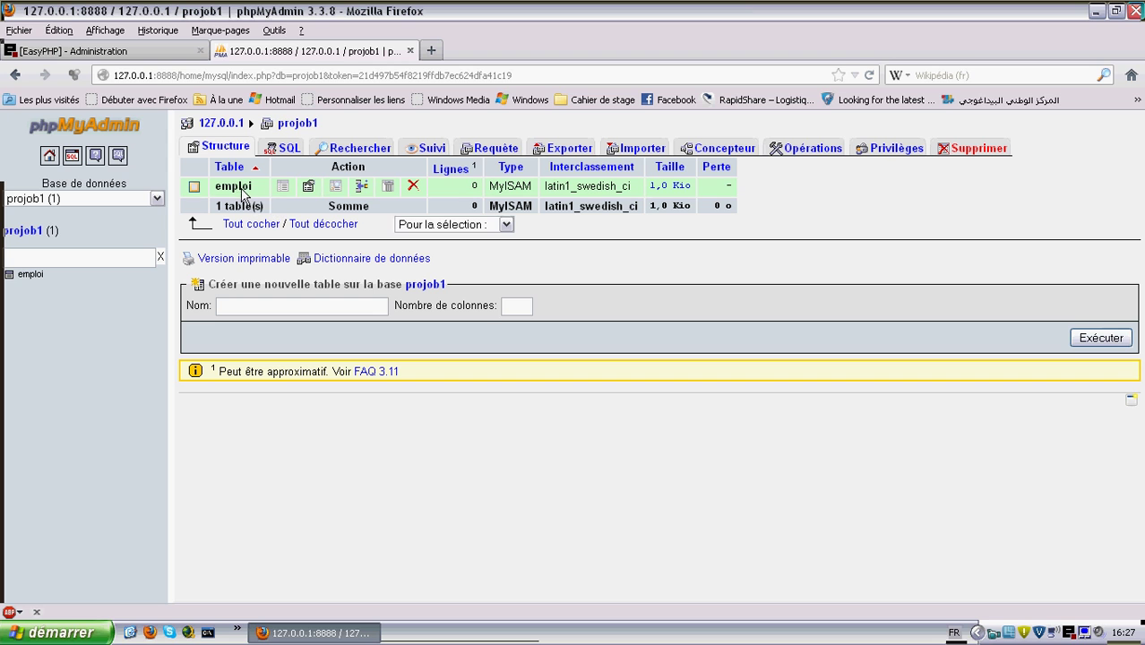
pyautogui.click(309, 188)
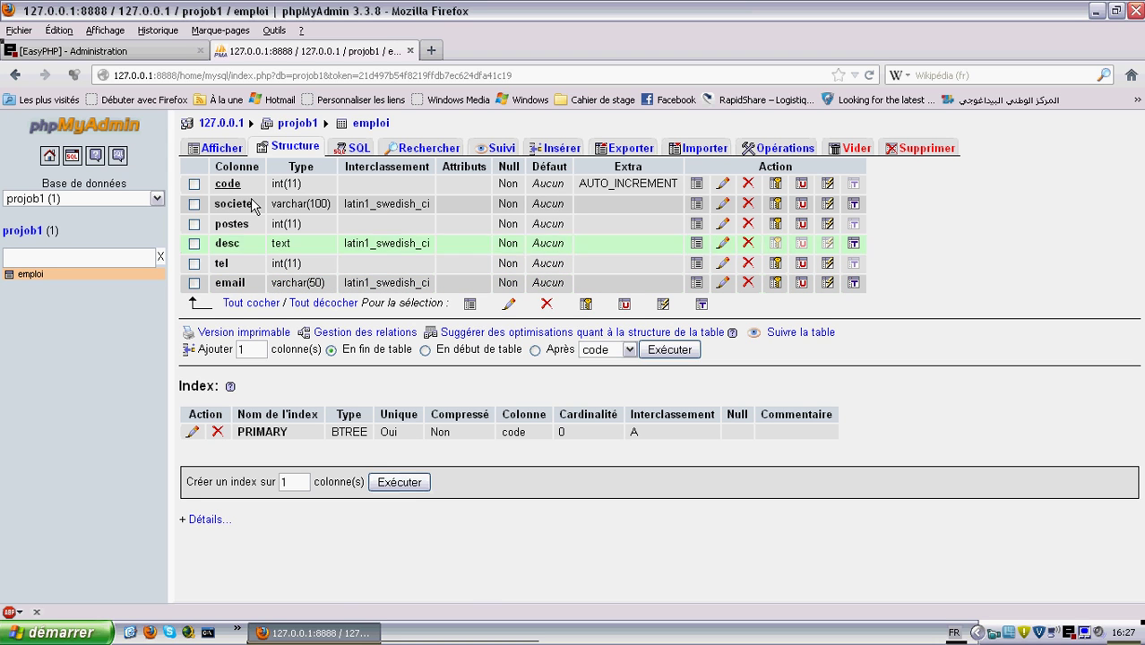
pyautogui.click(222, 124)
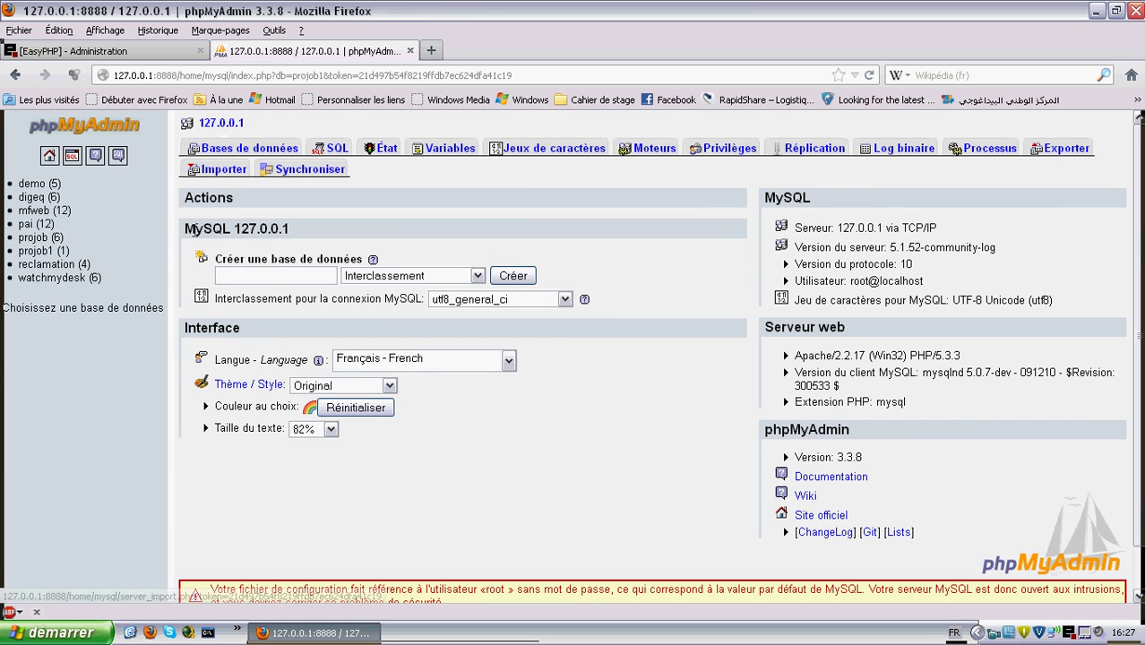
pyautogui.click(51, 240)
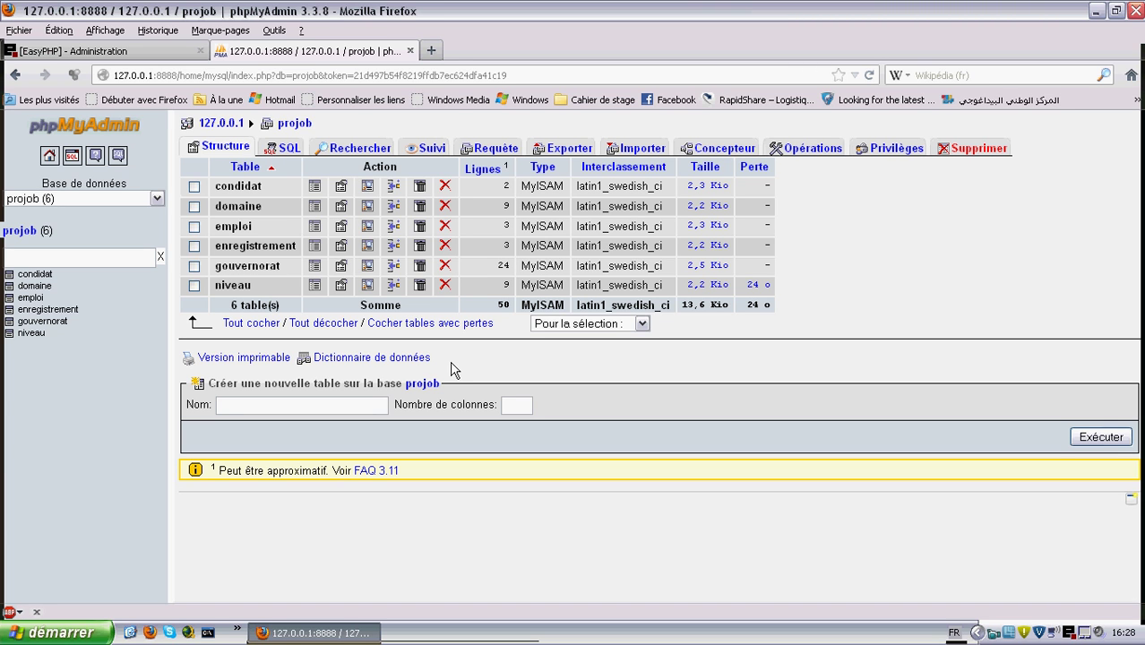
# - Open EasyPHP's www folder in Windows Explorer, browse to the installation's mysql\data folder and select the projob database folder
pyautogui.rightClick(1068, 637)
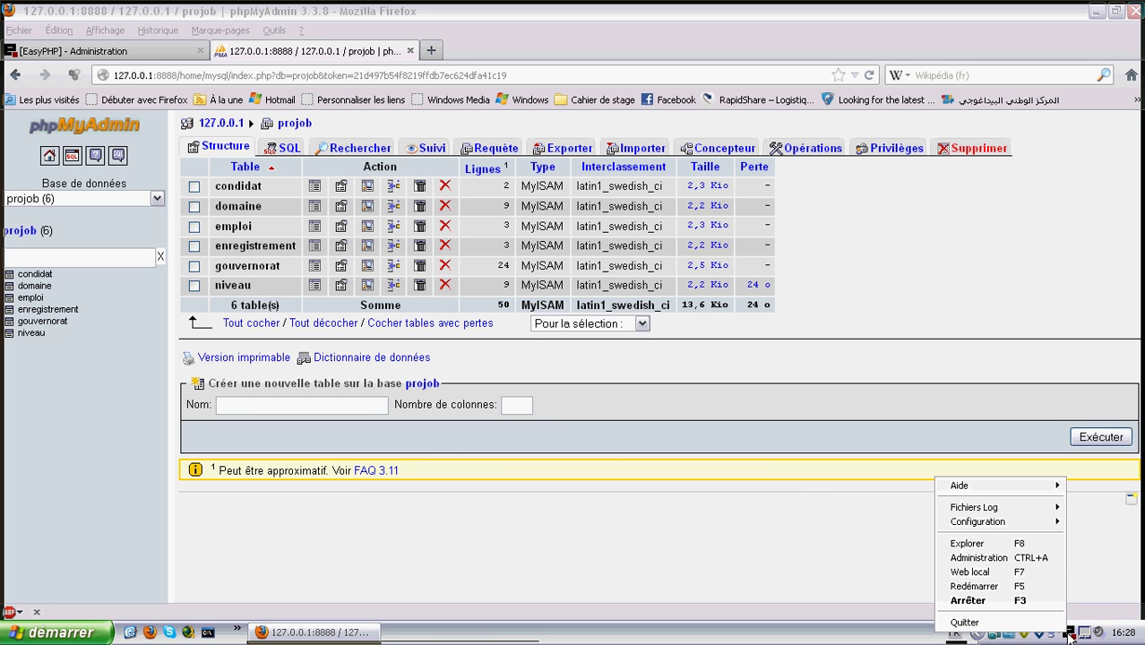
pyautogui.click(1036, 545)
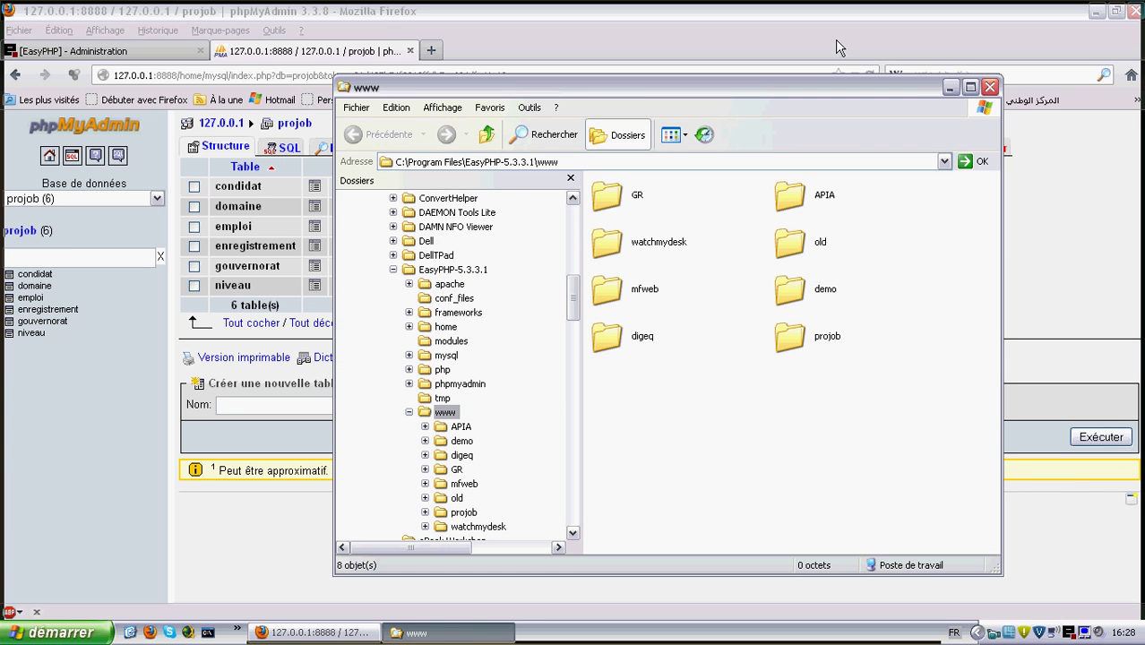
pyautogui.doubleClick(839, 87)
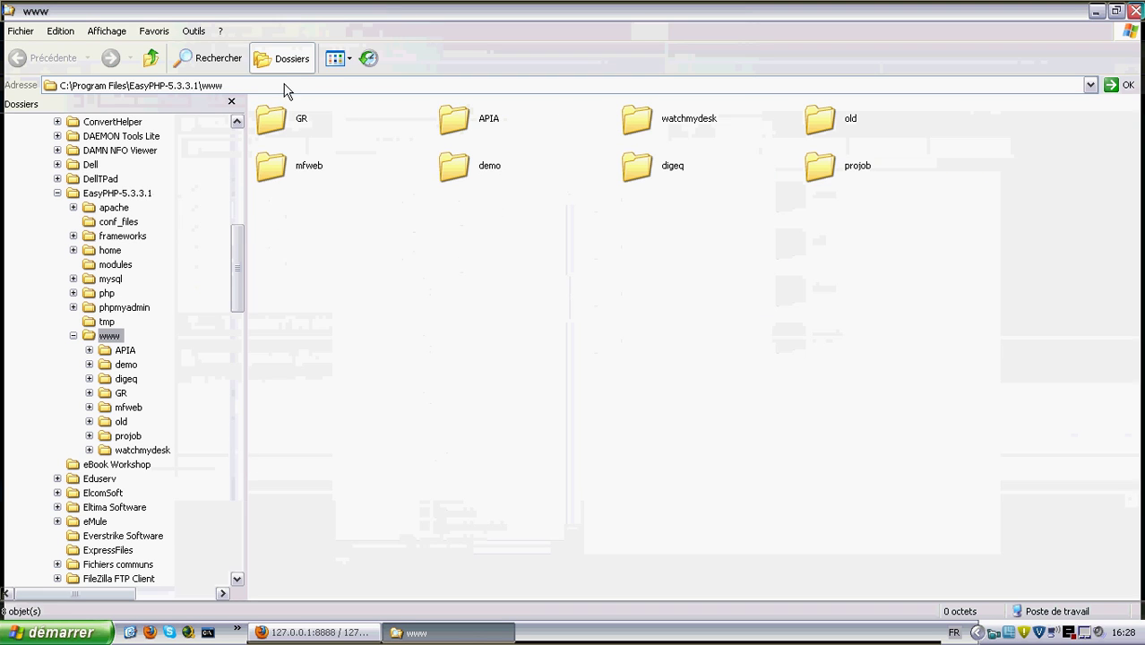
pyautogui.click(150, 59)
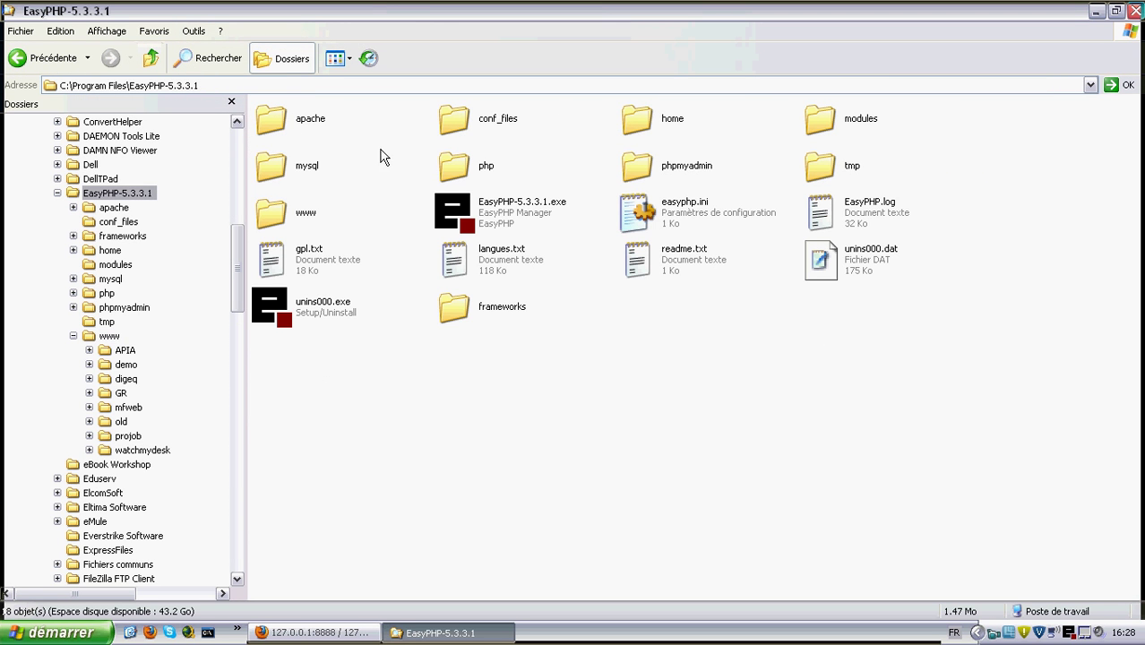
pyautogui.doubleClick(276, 165)
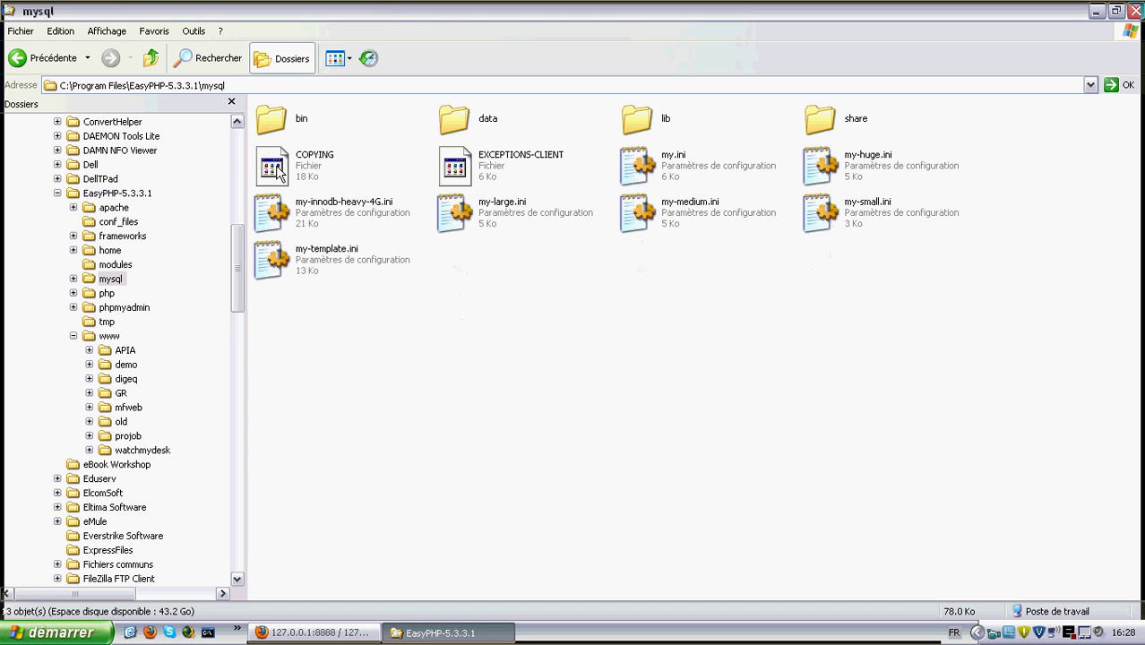
pyautogui.doubleClick(457, 120)
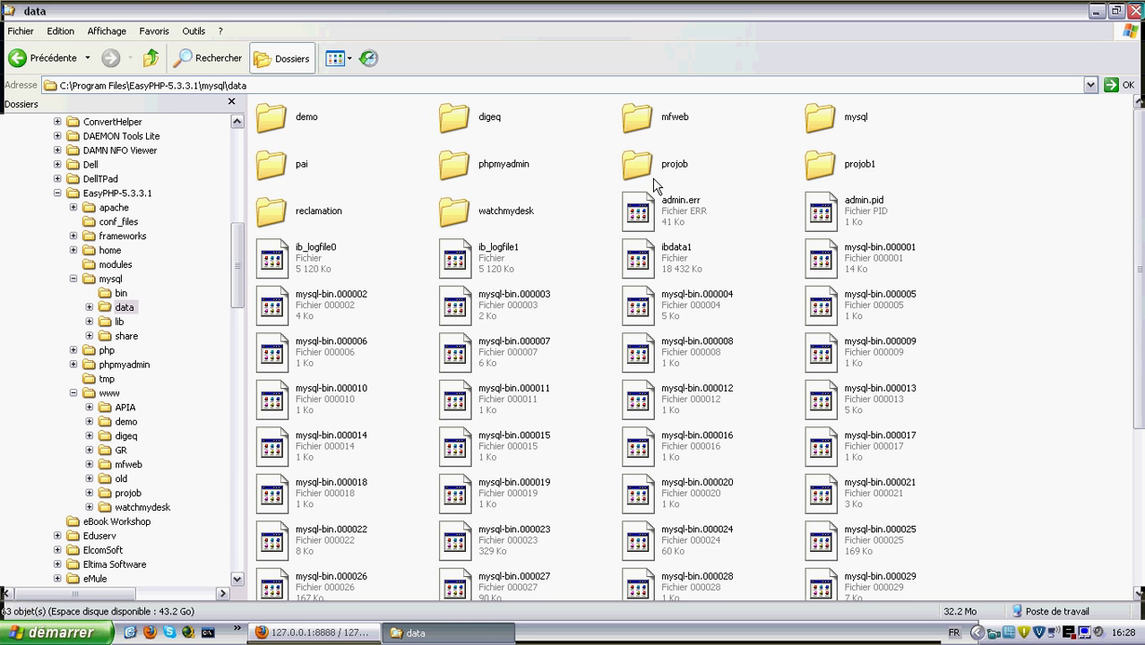
pyautogui.click(648, 173)
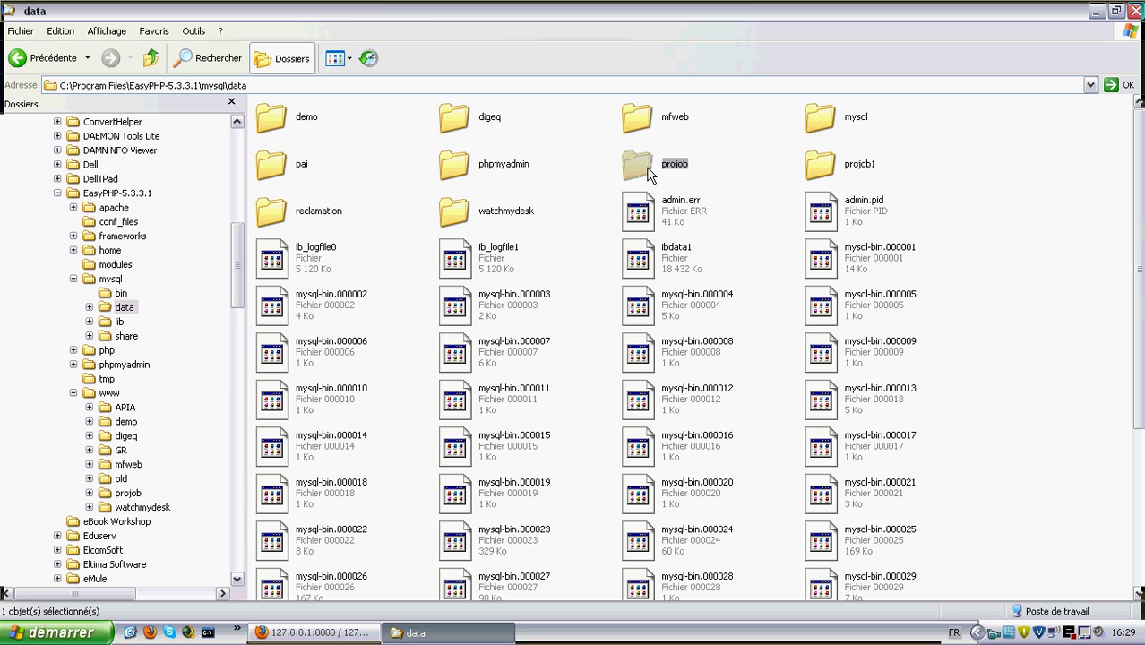
# - Switch back to phpMyAdmin in Firefox, export all projob tables as uncompressed SQL with structure and data, and save the projob.sql file
pyautogui.click(359, 636)
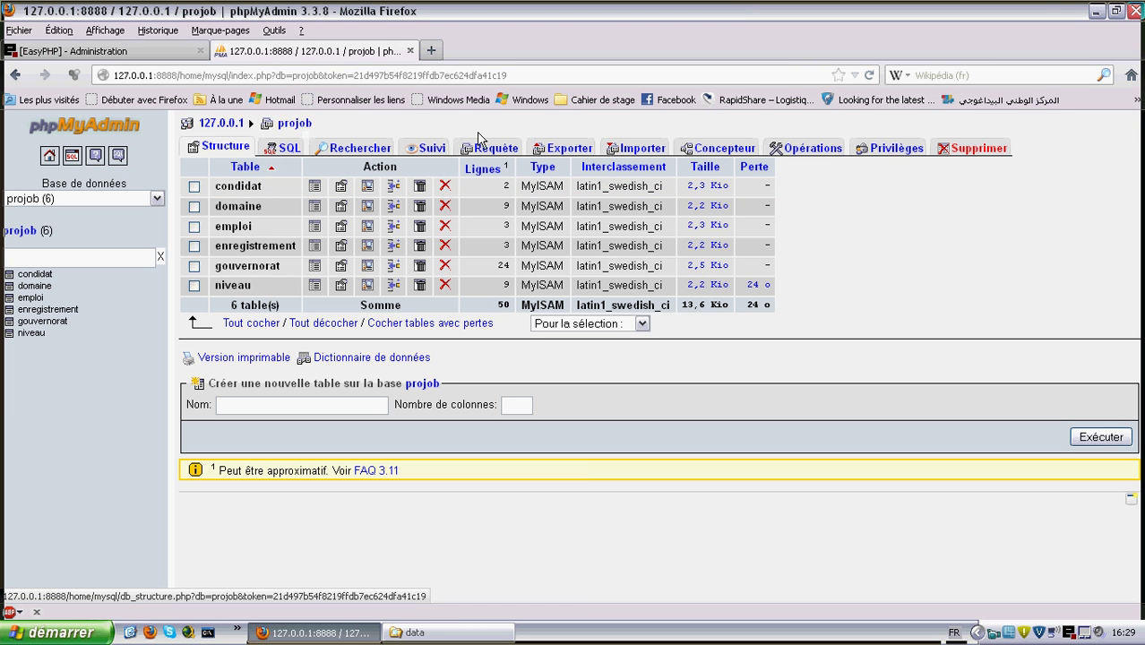
pyautogui.click(552, 151)
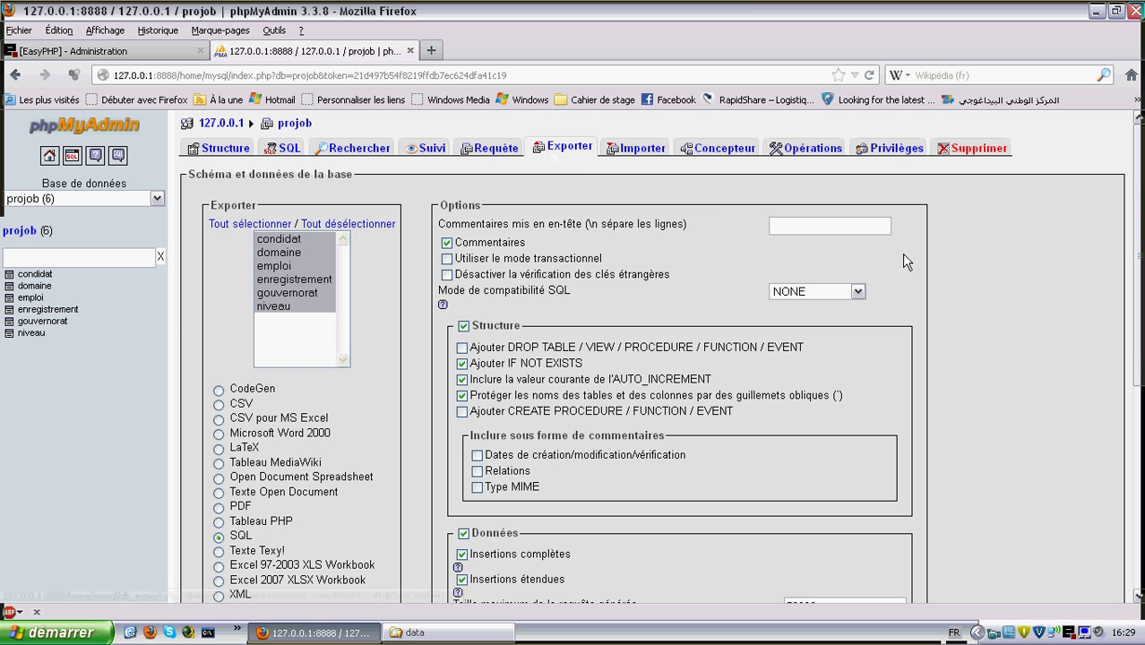
pyautogui.scroll(-2, 575, 267)
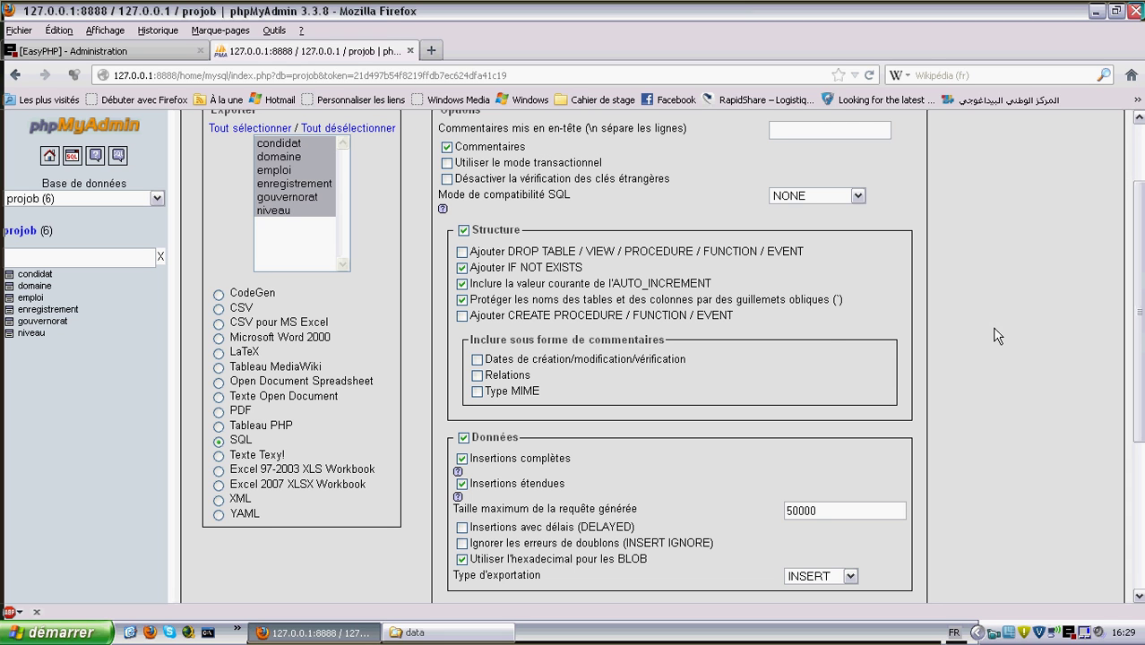
pyautogui.scroll(-5, 994, 329)
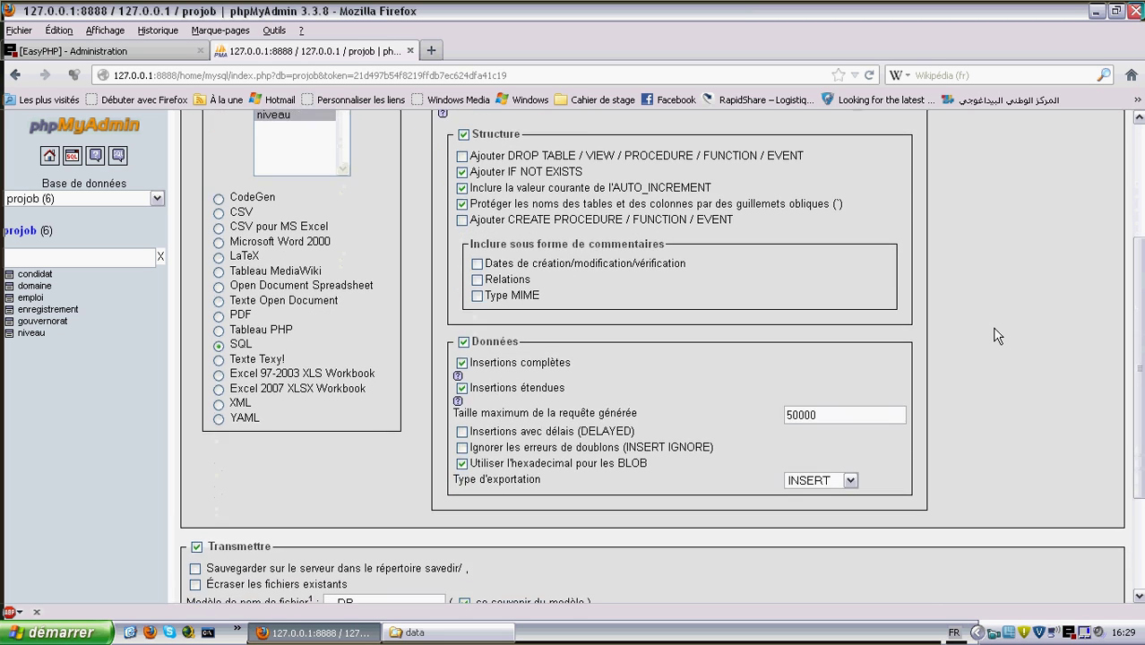
pyautogui.middleClick(992, 331)
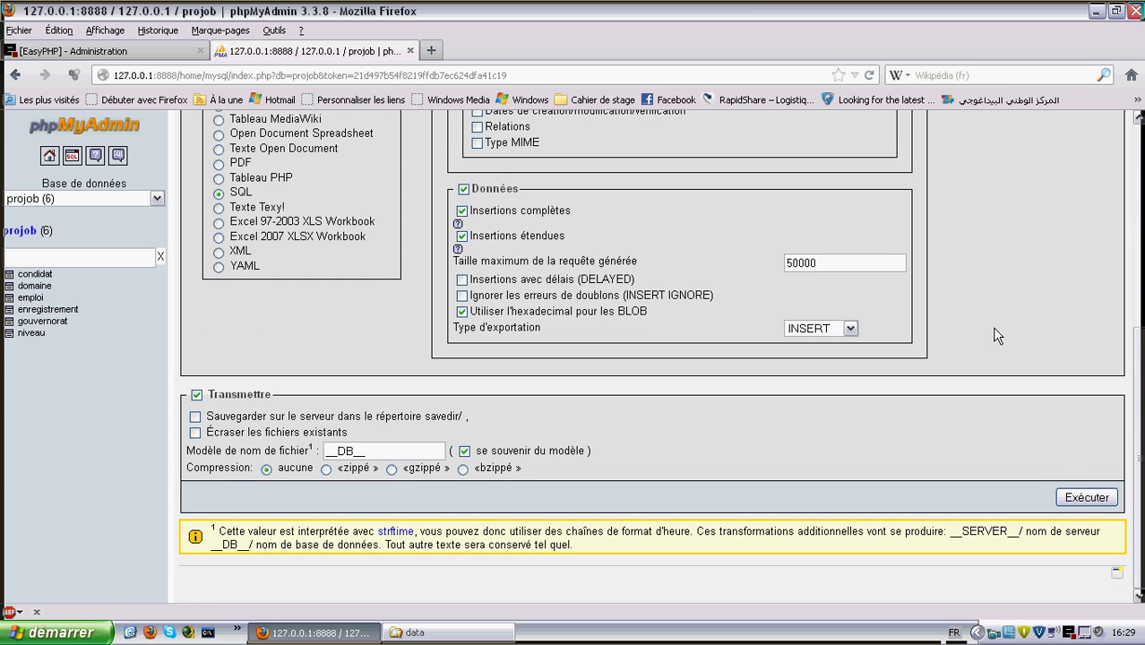
pyautogui.click(1069, 500)
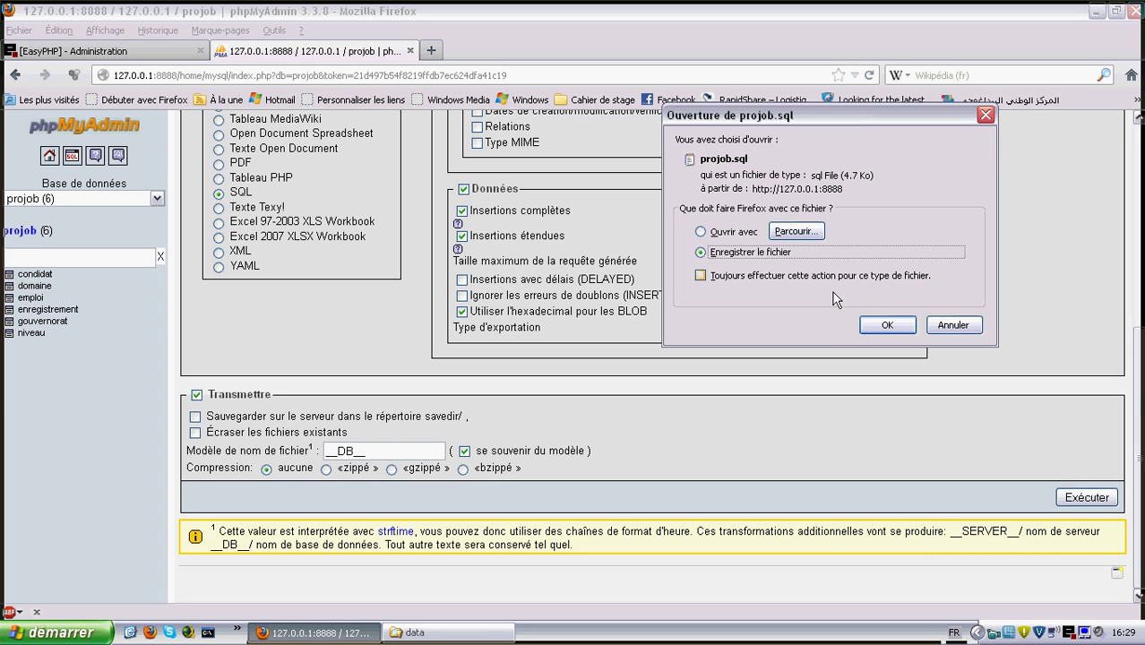
pyautogui.click(886, 326)
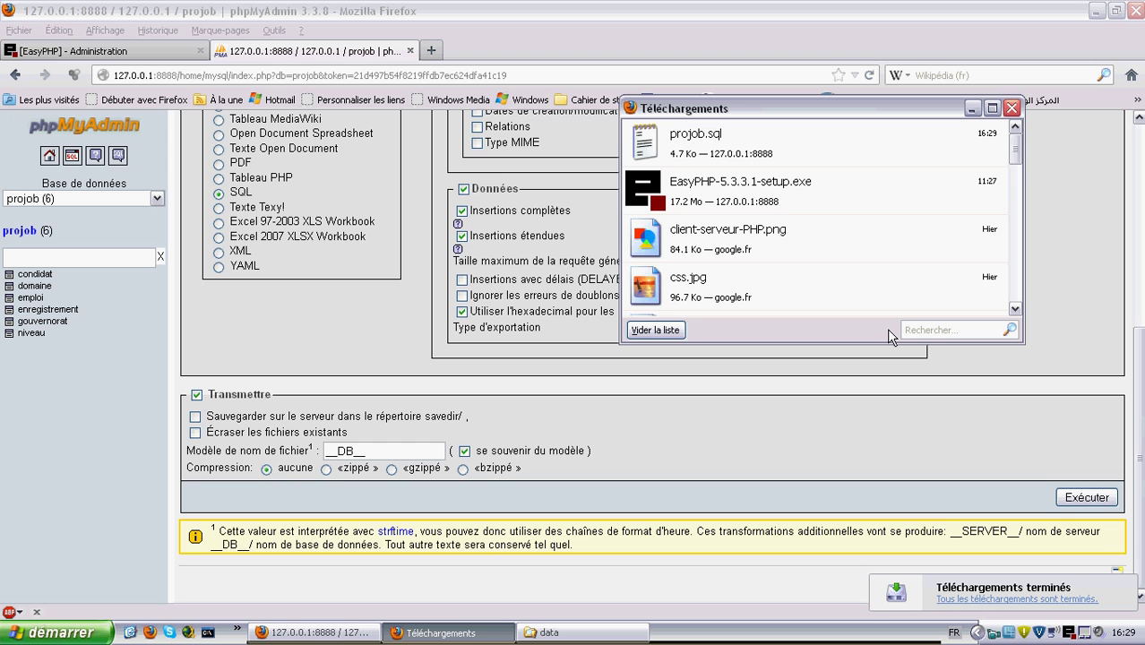
# - Show the downloaded projob.sql in its containing folder and maximize that folder window
pyautogui.click(865, 150)
pyautogui.rightClick(866, 147)
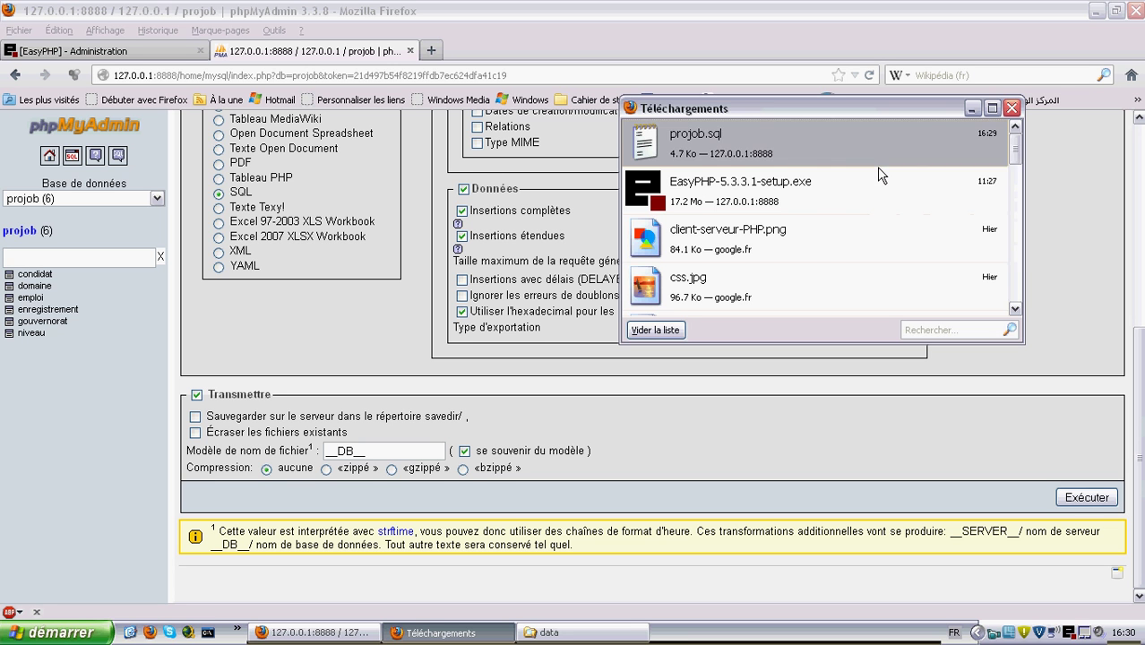
pyautogui.click(881, 172)
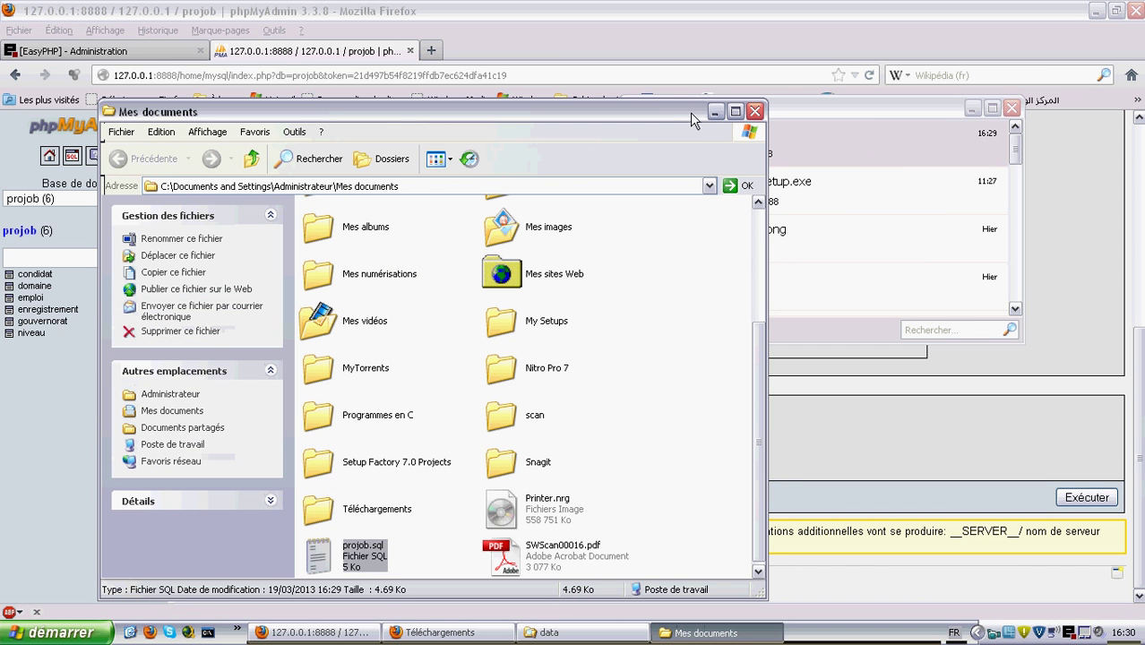
pyautogui.doubleClick(689, 112)
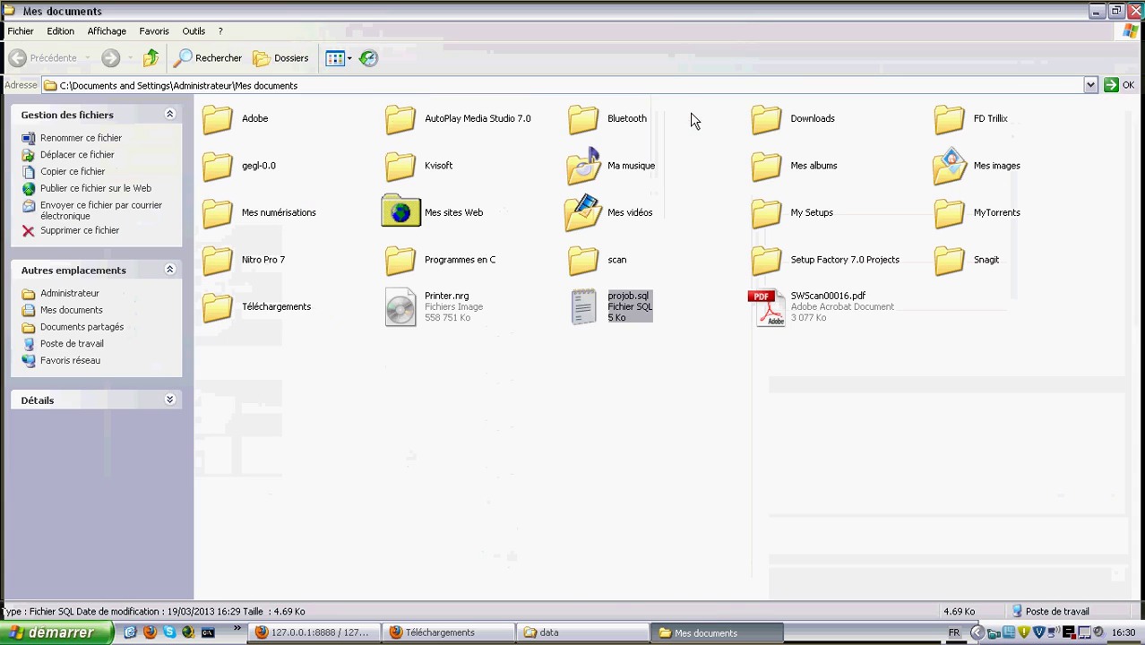
# - Open projob.sql with Bloc-notes from the program list and examine the exported SQL statements
pyautogui.doubleClick(584, 314)
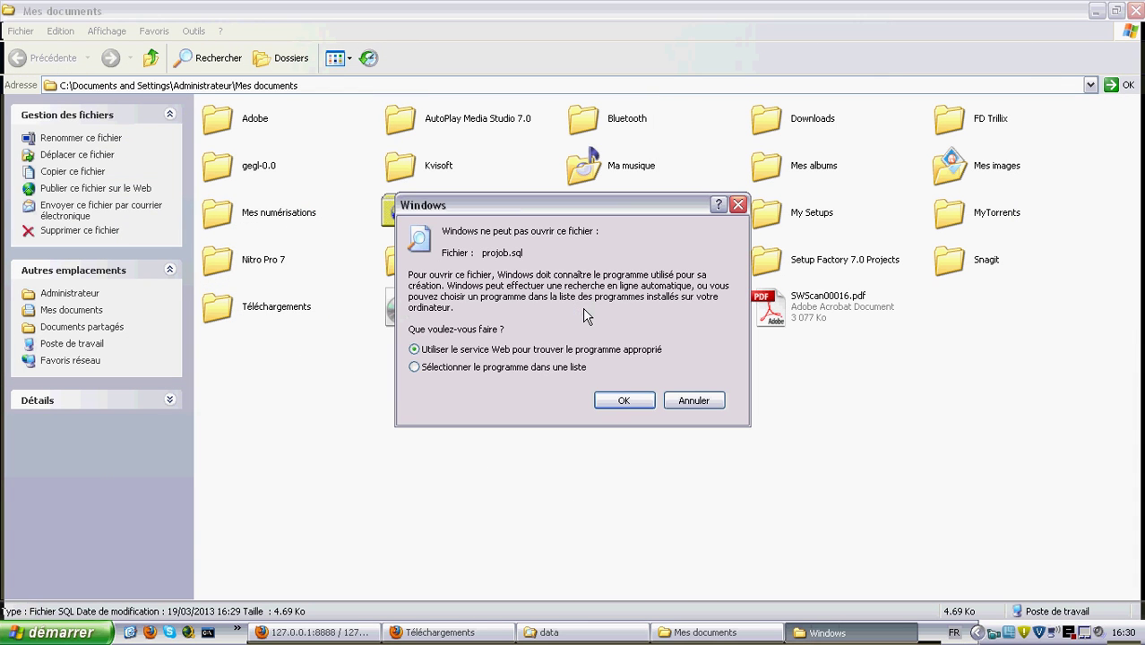
pyautogui.click(500, 369)
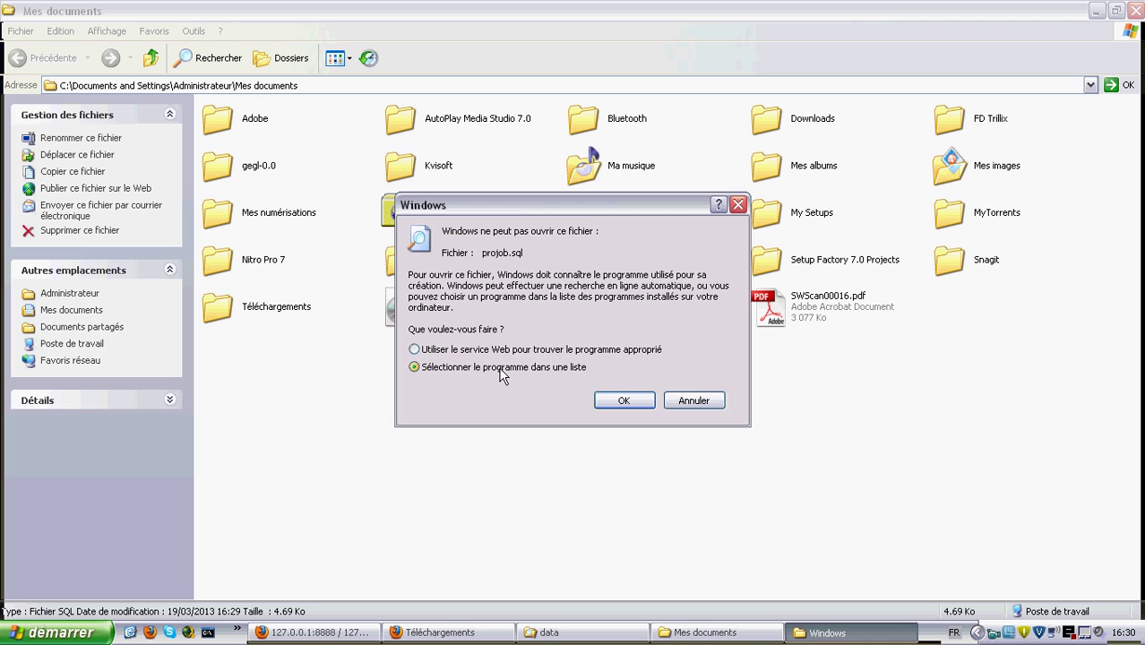
pyautogui.click(618, 400)
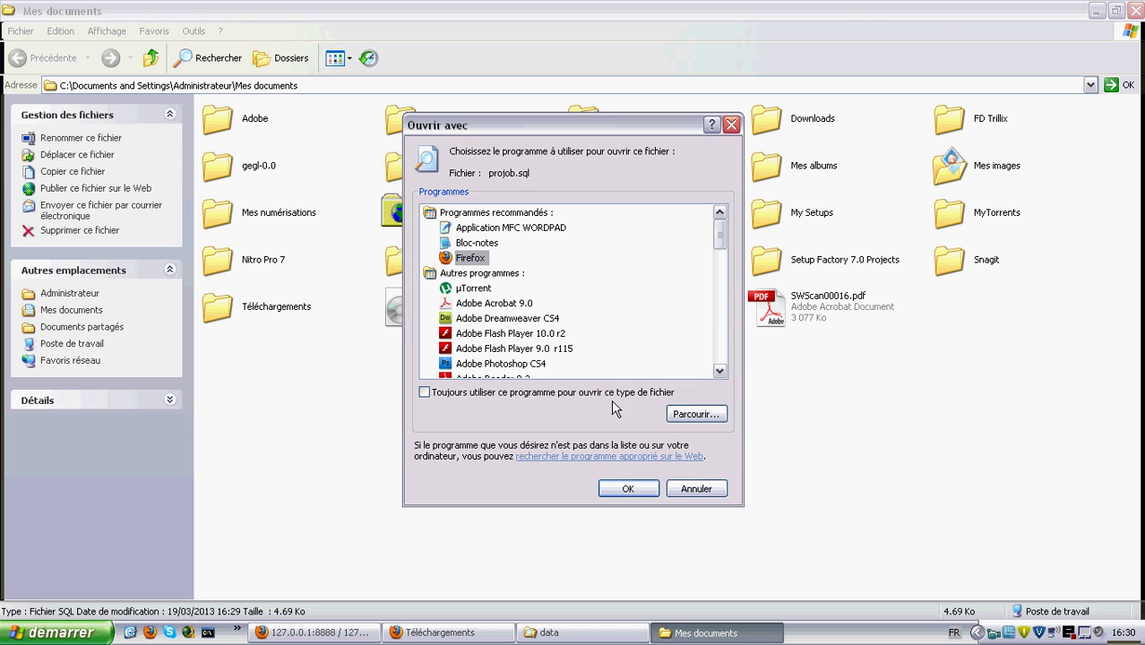
pyautogui.click(474, 243)
pyautogui.click(635, 489)
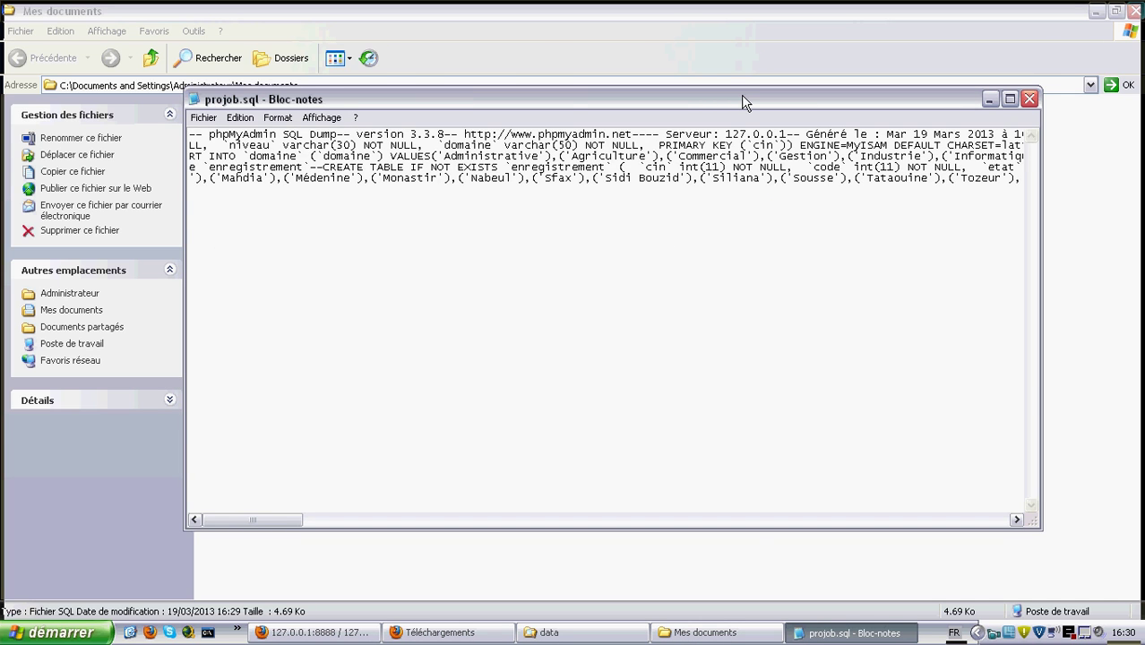
pyautogui.doubleClick(741, 97)
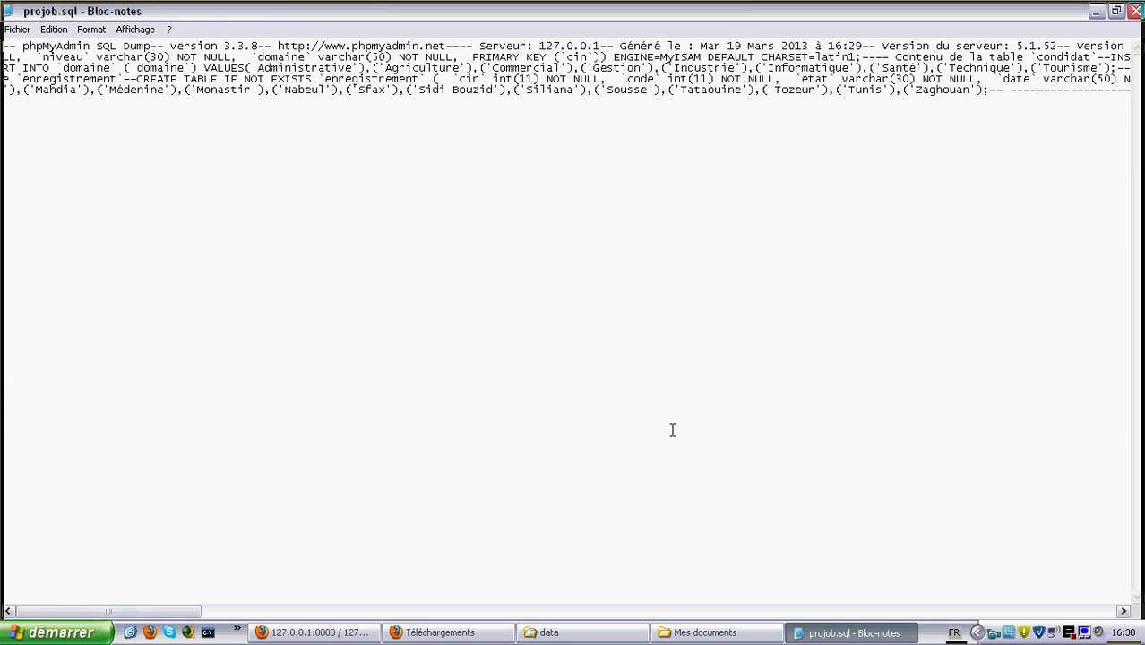
pyautogui.moveTo(257, 615); pyautogui.dragTo(148, 583)
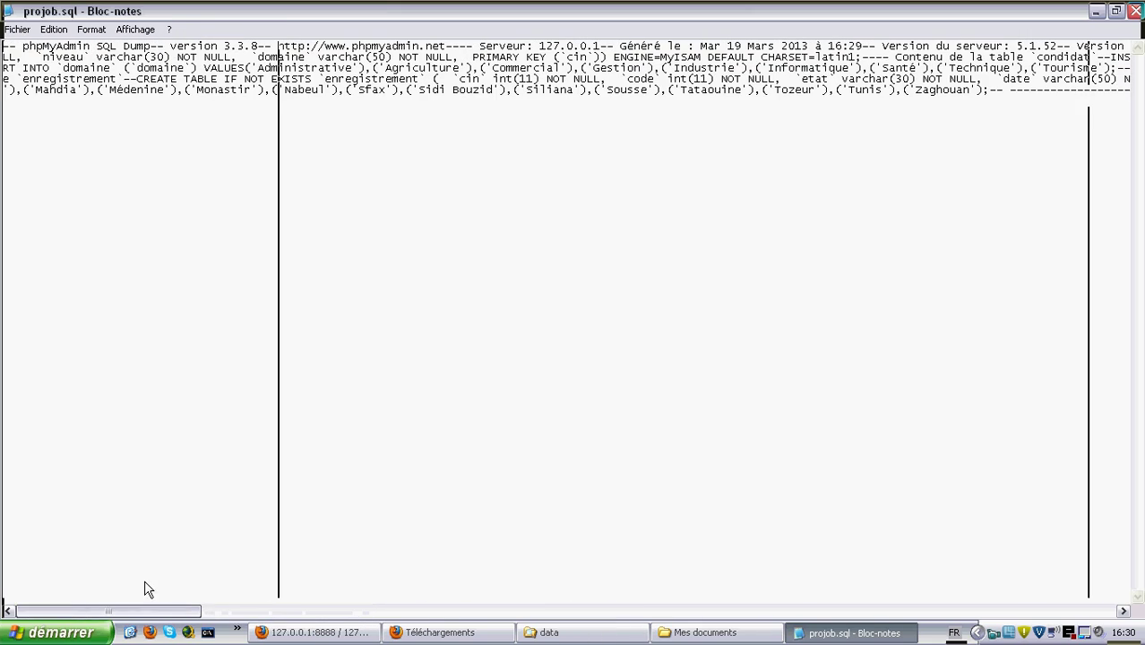
# - Close Bloc-notes, the Mes documents folder and the downloads window, and minimize Firefox to return to the mysql\data folder
pyautogui.click(1135, 11)
pyautogui.click(783, 448)
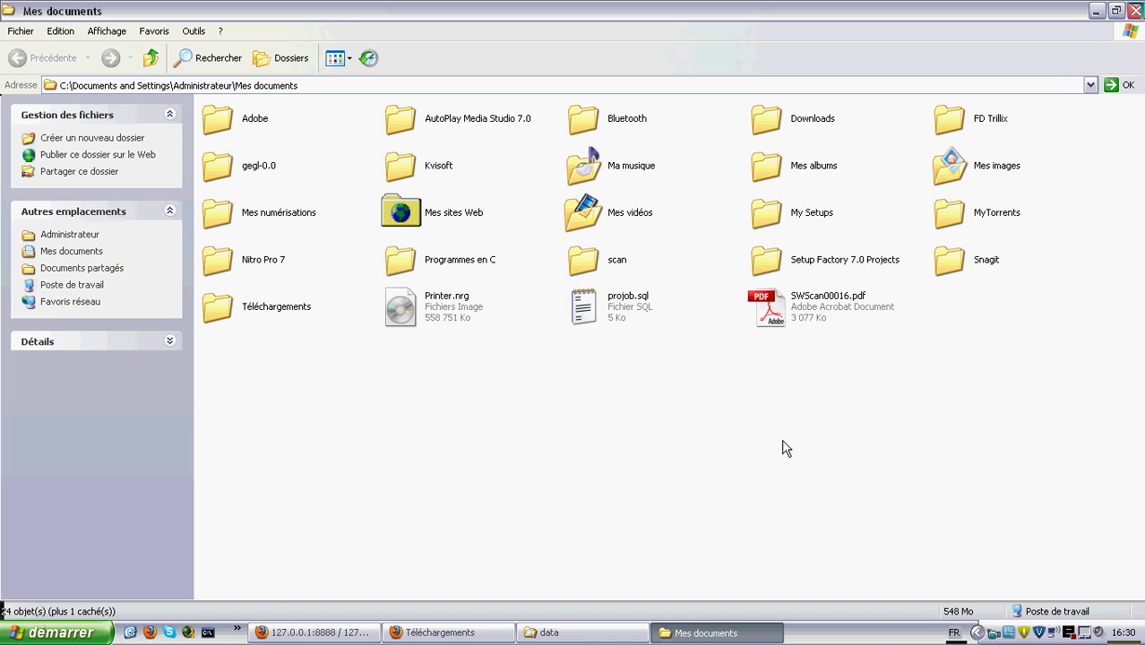
pyautogui.click(1134, 11)
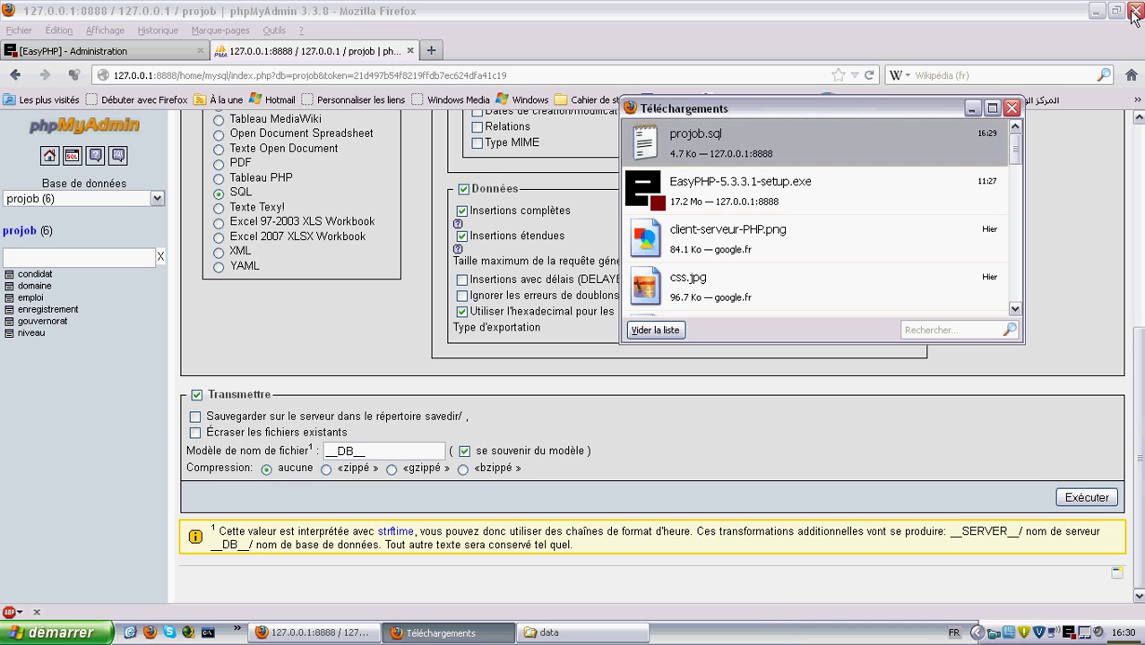
pyautogui.click(1012, 108)
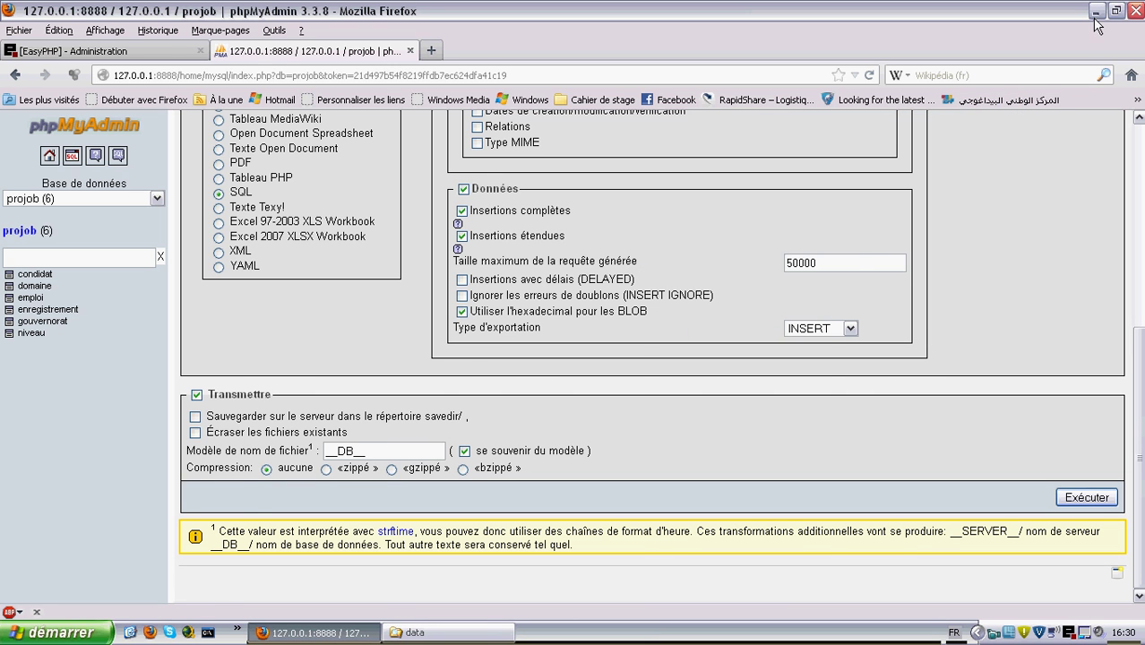
pyautogui.click(1095, 11)
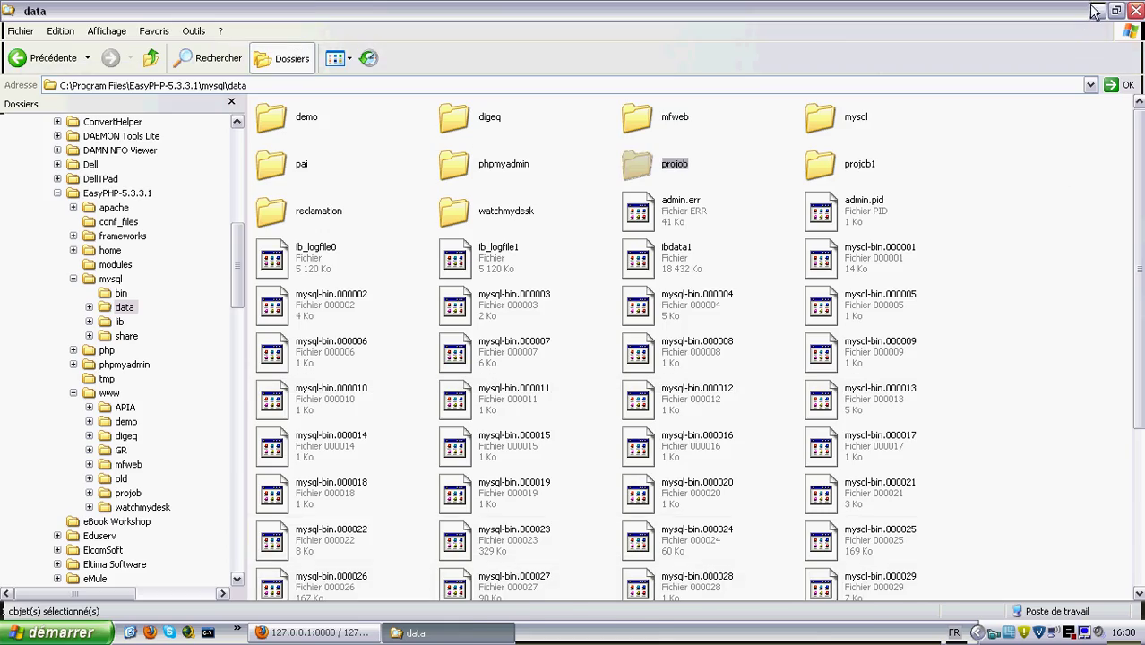